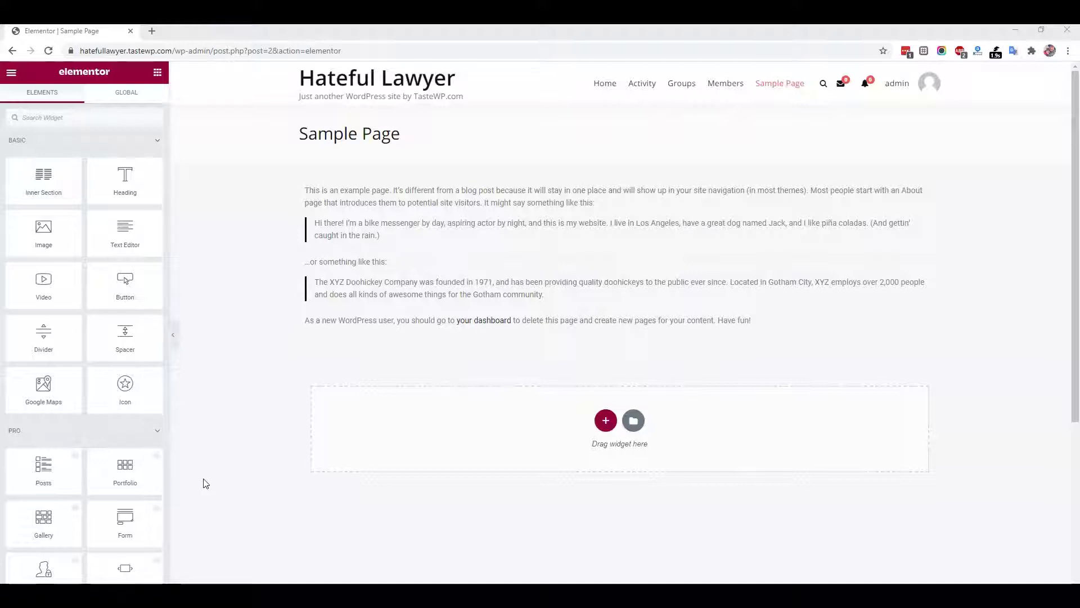
Scroll the Elements panel down to the BuddyPress Widgets: Activity List, Members List and Groups.
{"action": "scroll", "coordinate": [201, 485], "scroll_direction": "down", "scroll_amount": 2}
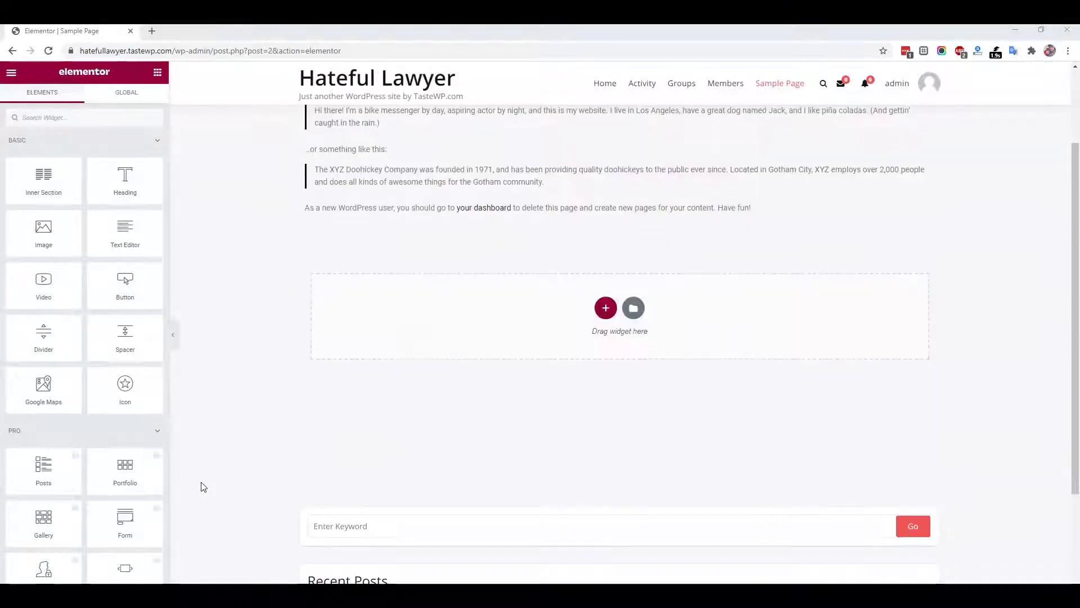
{"action": "scroll", "coordinate": [140, 480], "scroll_direction": "down", "scroll_amount": 10}
{"action": "scroll", "coordinate": [142, 482], "scroll_direction": "down", "scroll_amount": 1}
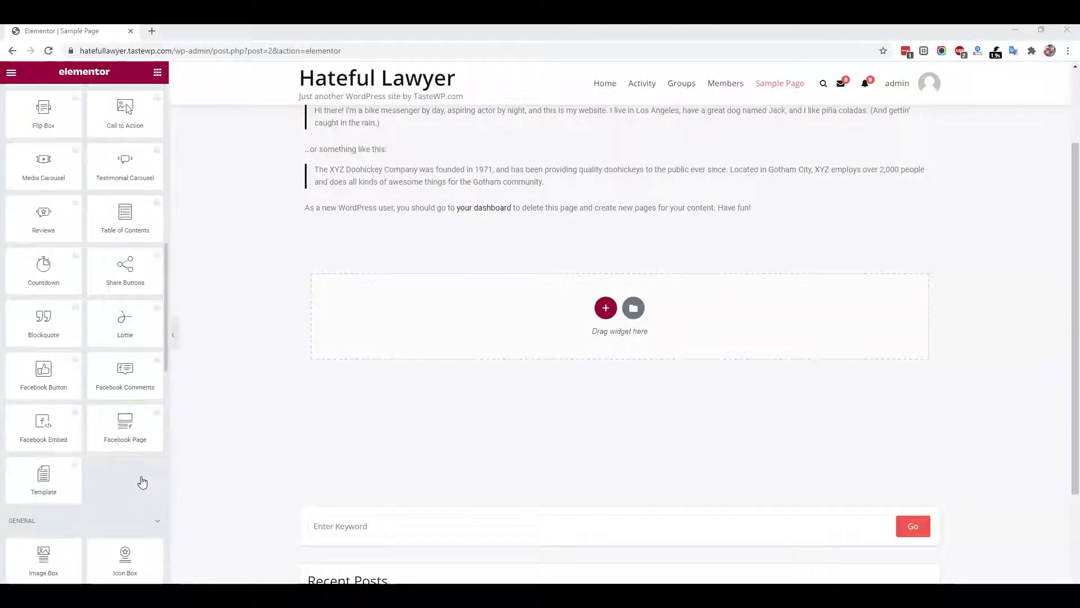
{"action": "scroll", "coordinate": [141, 482], "scroll_direction": "down", "scroll_amount": 12}
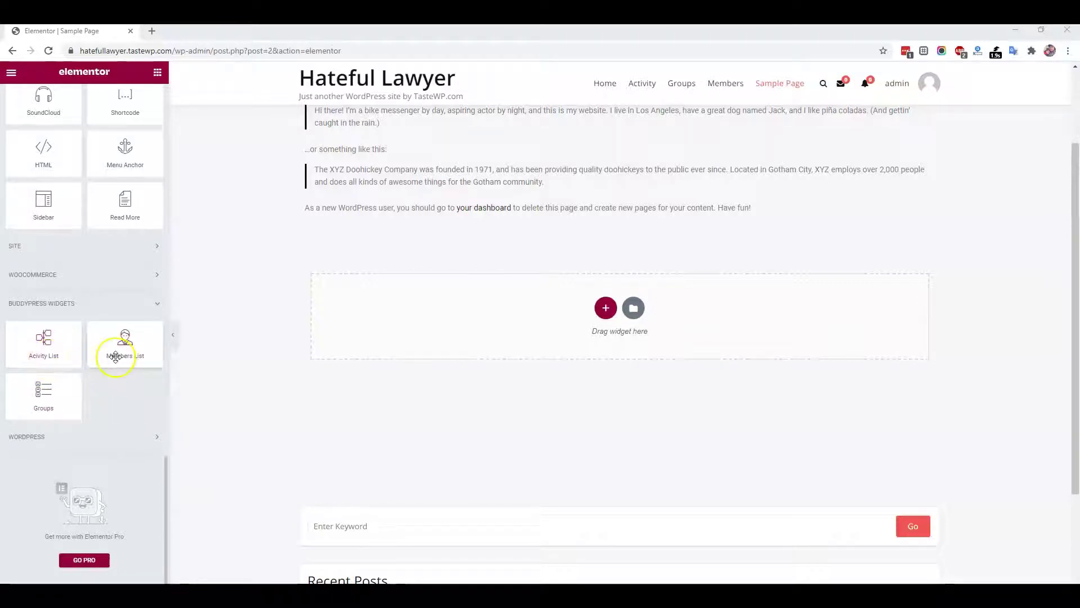
Drop an Activity List widget below the page text and title it 'Activity Updates'.
{"action": "left_click", "coordinate": [68, 403]}
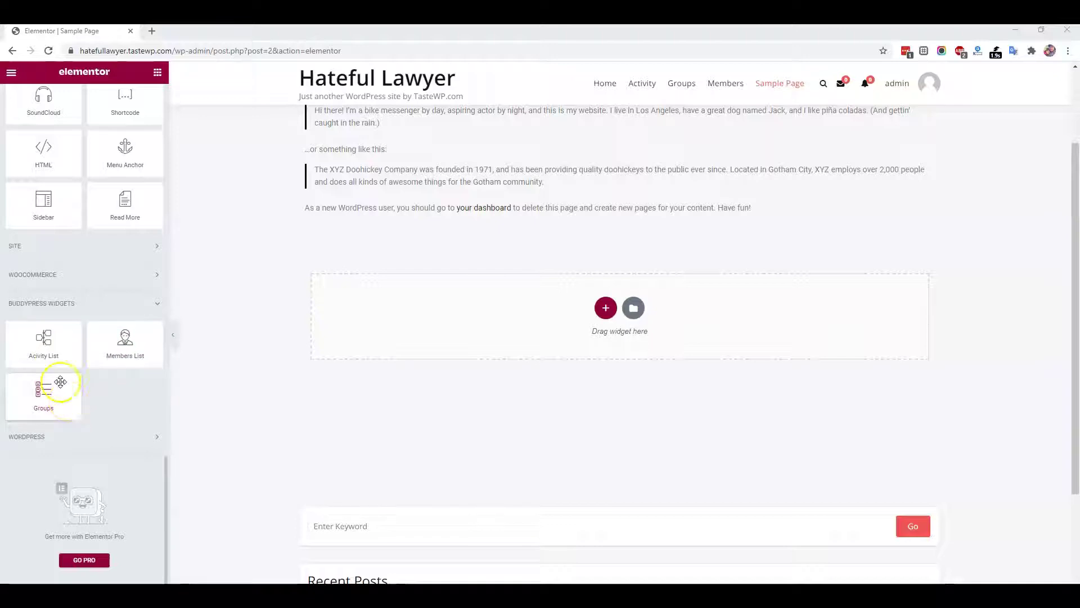
{"action": "left_click_drag", "start_coordinate": [42, 349], "coordinate": [423, 336]}
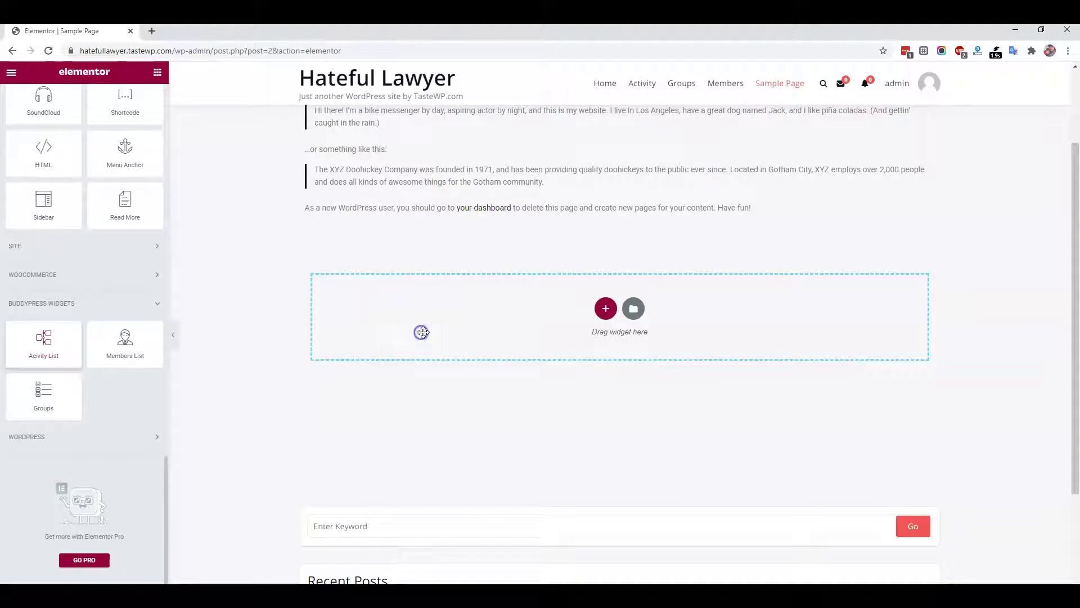
{"action": "left_click_drag", "start_coordinate": [422, 333], "coordinate": [421, 332]}
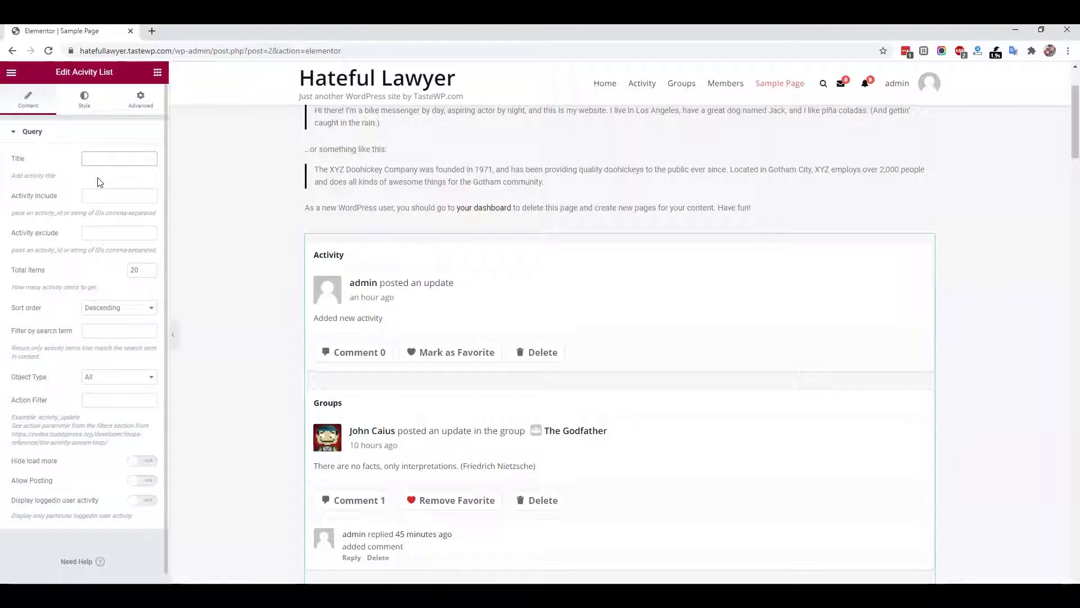
{"action": "type", "text": "Acti"}
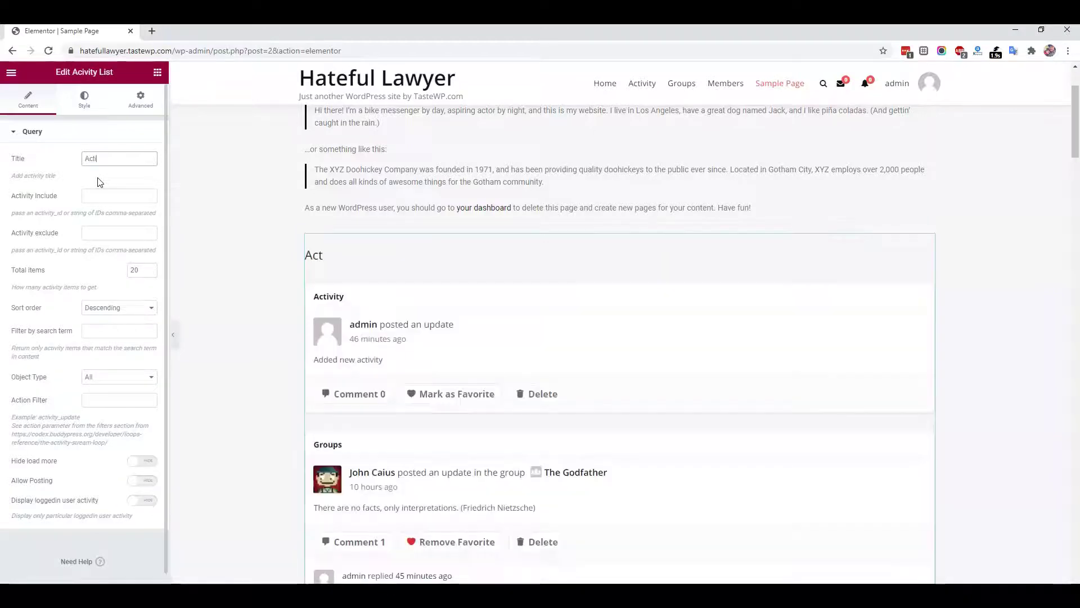
{"action": "type", "text": "vity Li"}
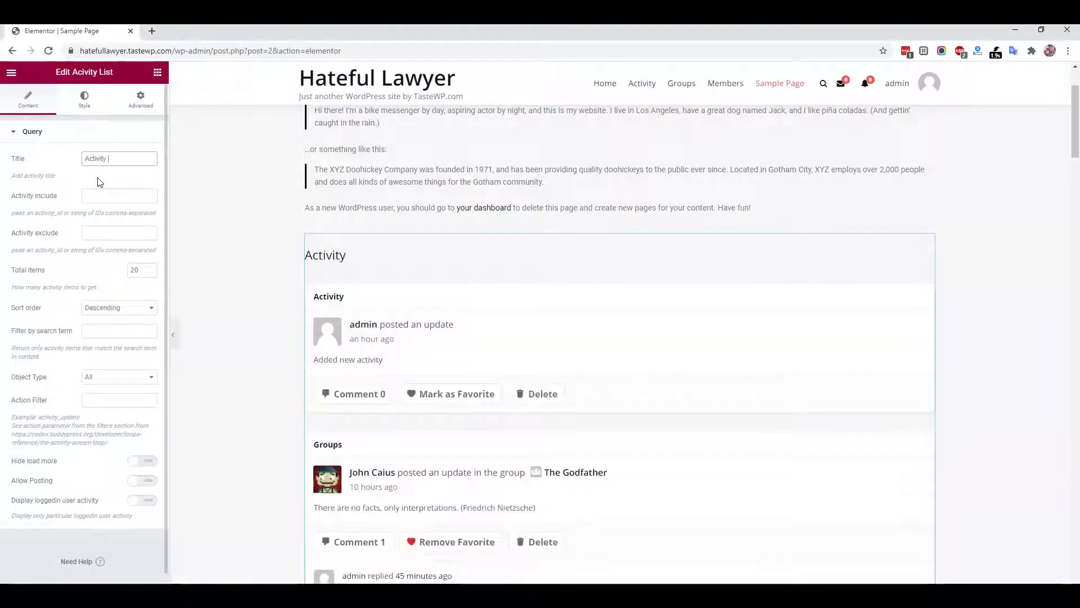
{"action": "key", "text": "BackSpace"}
{"action": "key", "text": "BackSpace"}
{"action": "type", "text": "Updates"}
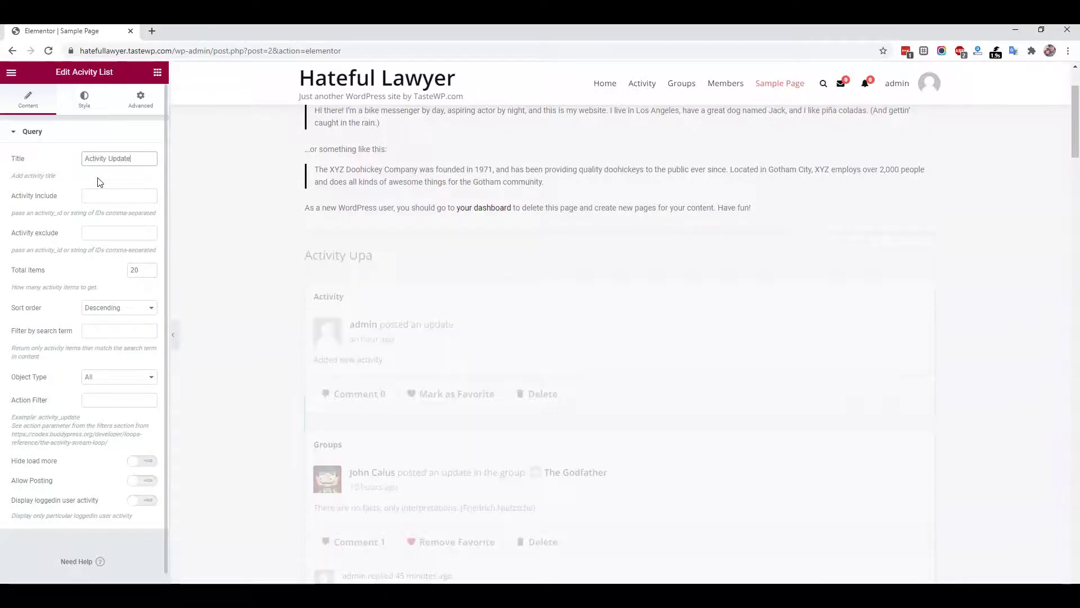
{"action": "left_click", "coordinate": [97, 165]}
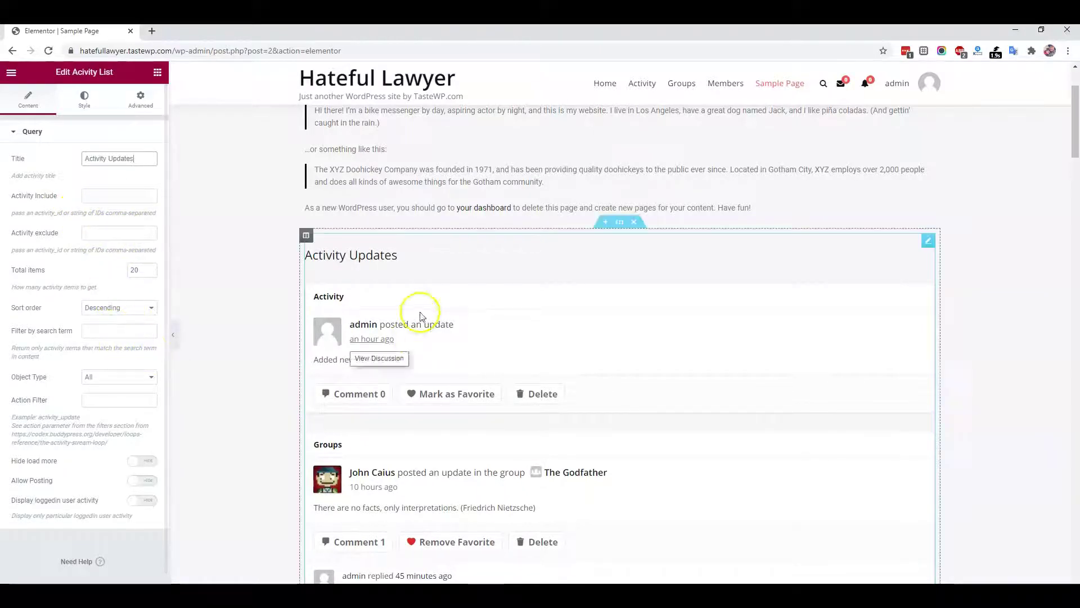
Turn Allow Posting on for the feed, leaving logged-in-user-only activity off, and open the main menu.
{"action": "scroll", "coordinate": [421, 316], "scroll_direction": "down", "scroll_amount": 3}
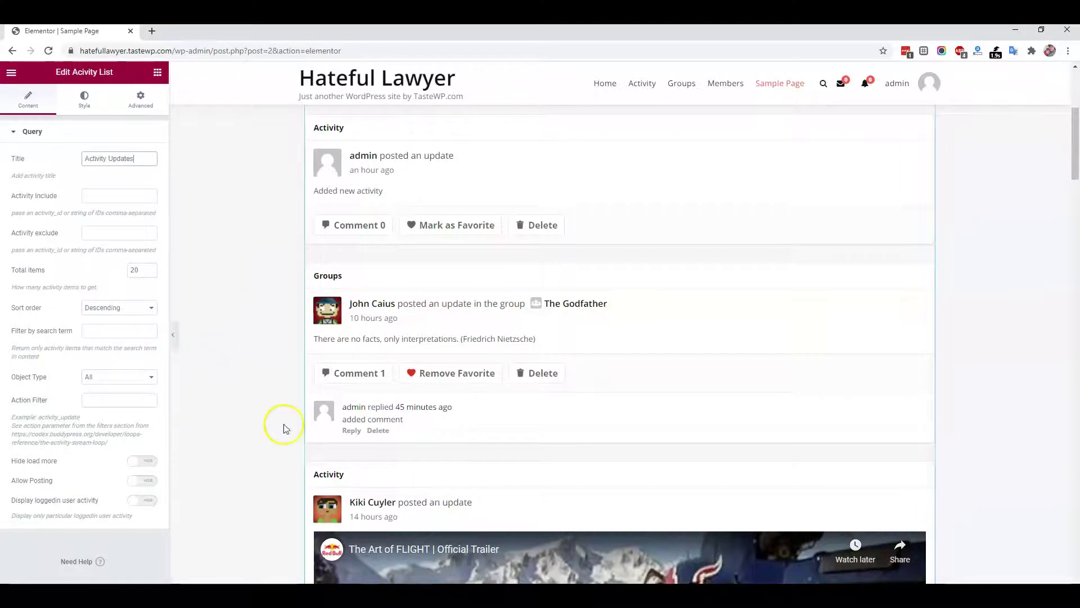
{"action": "scroll", "coordinate": [416, 354], "scroll_direction": "up", "scroll_amount": 4}
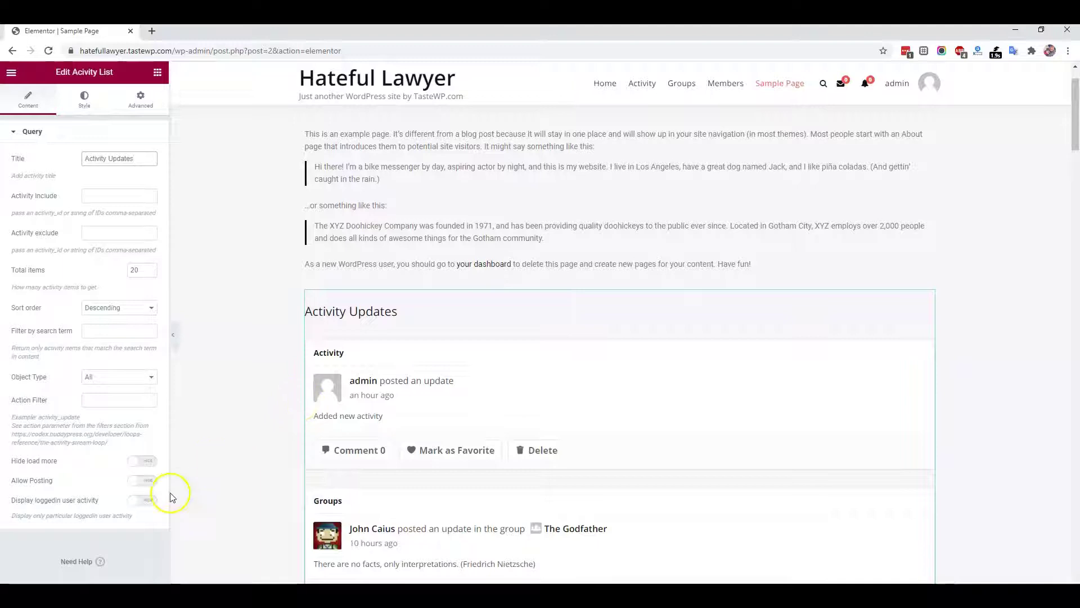
{"action": "left_click", "coordinate": [145, 502]}
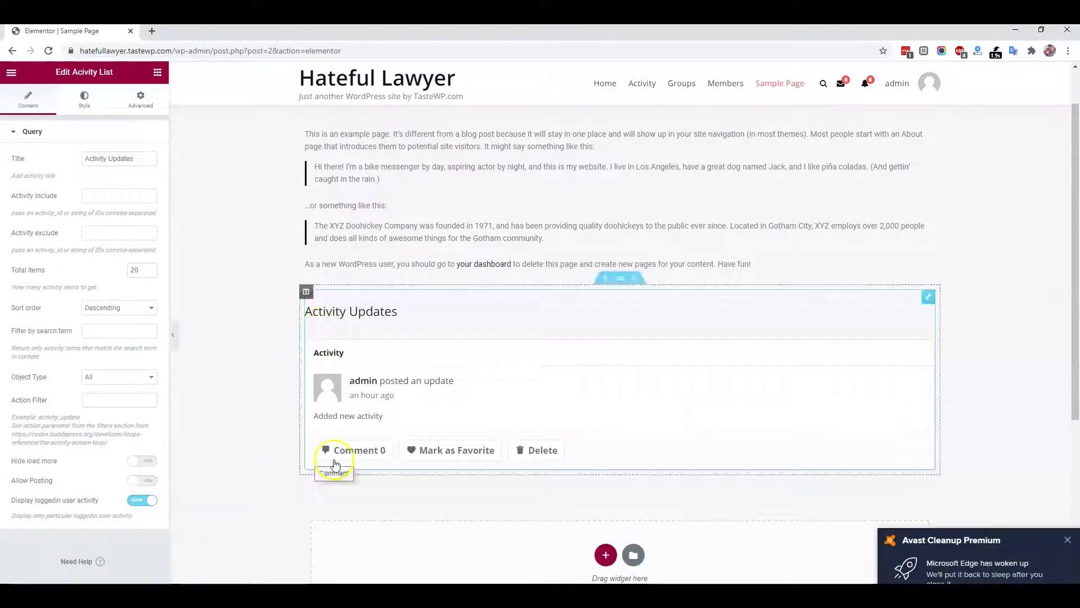
{"action": "left_click", "coordinate": [139, 501]}
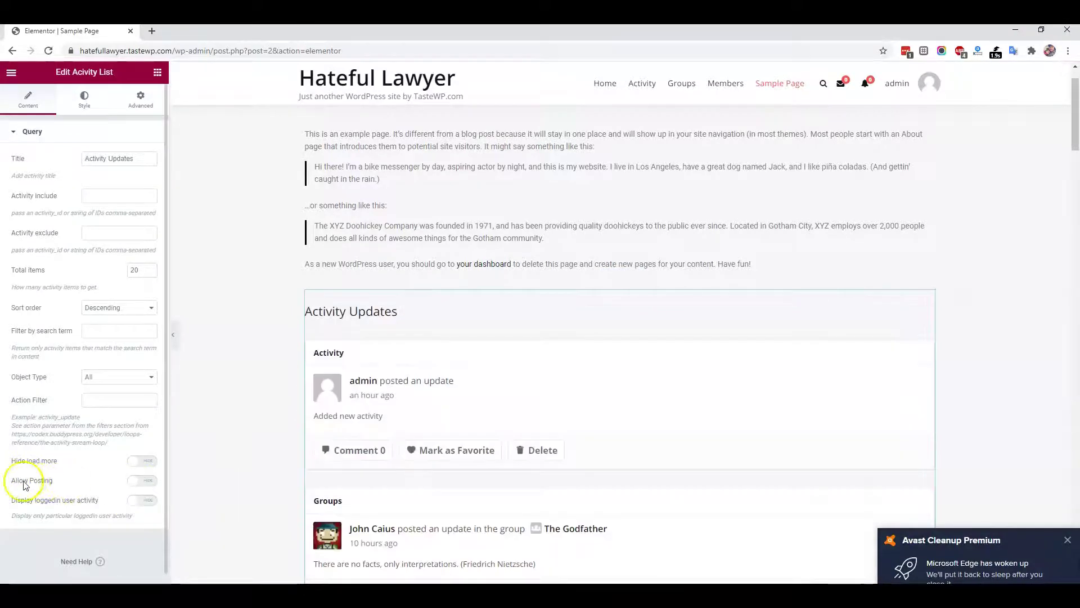
{"action": "left_click", "coordinate": [146, 485]}
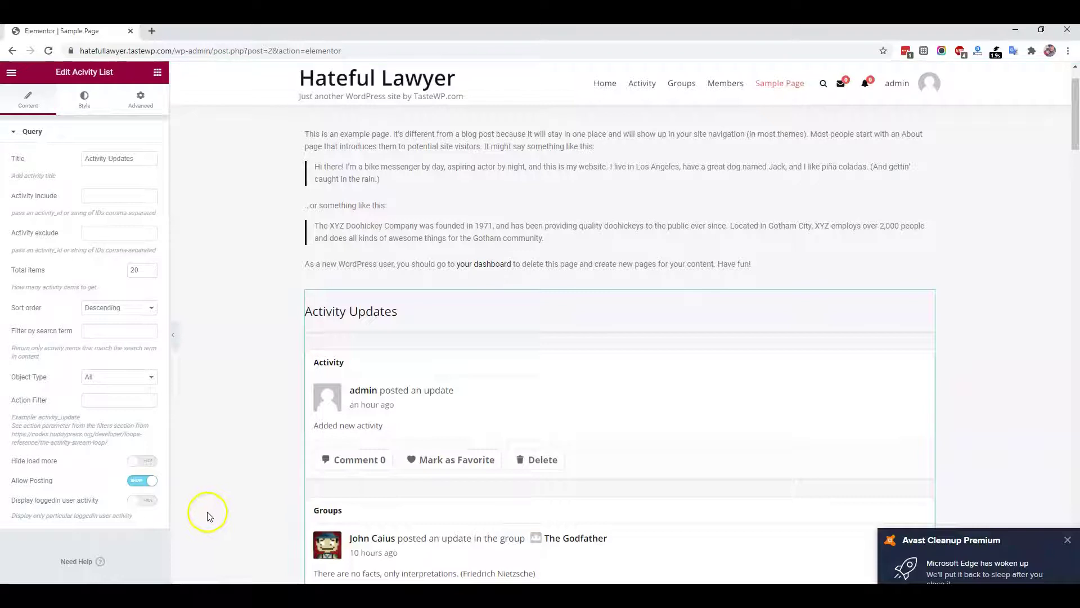
{"action": "left_click", "coordinate": [11, 72]}
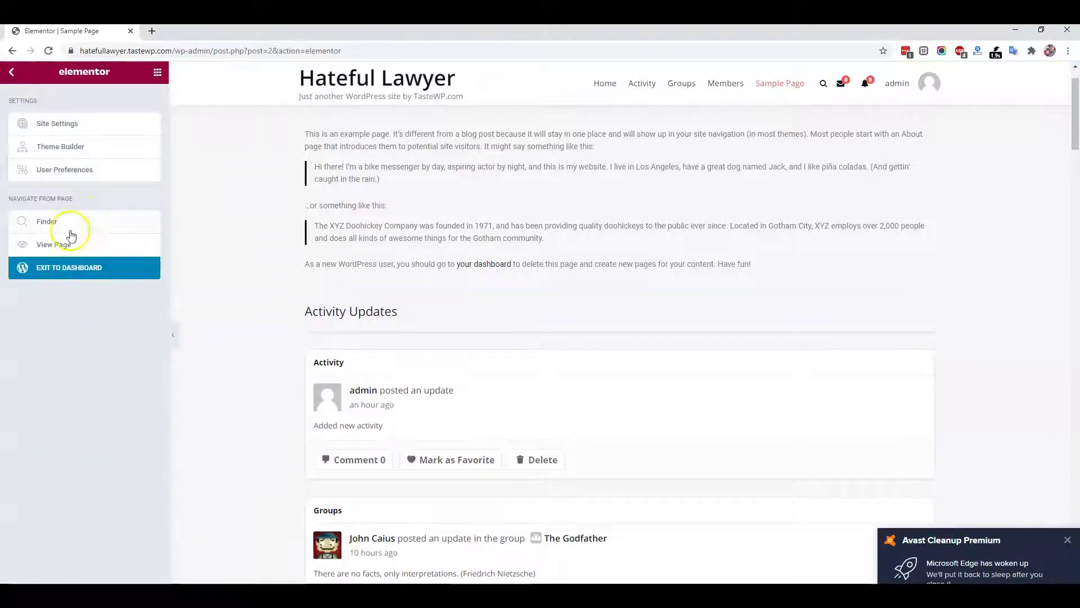
{"action": "right_click", "coordinate": [71, 236]}
{"action": "left_click", "coordinate": [96, 251]}
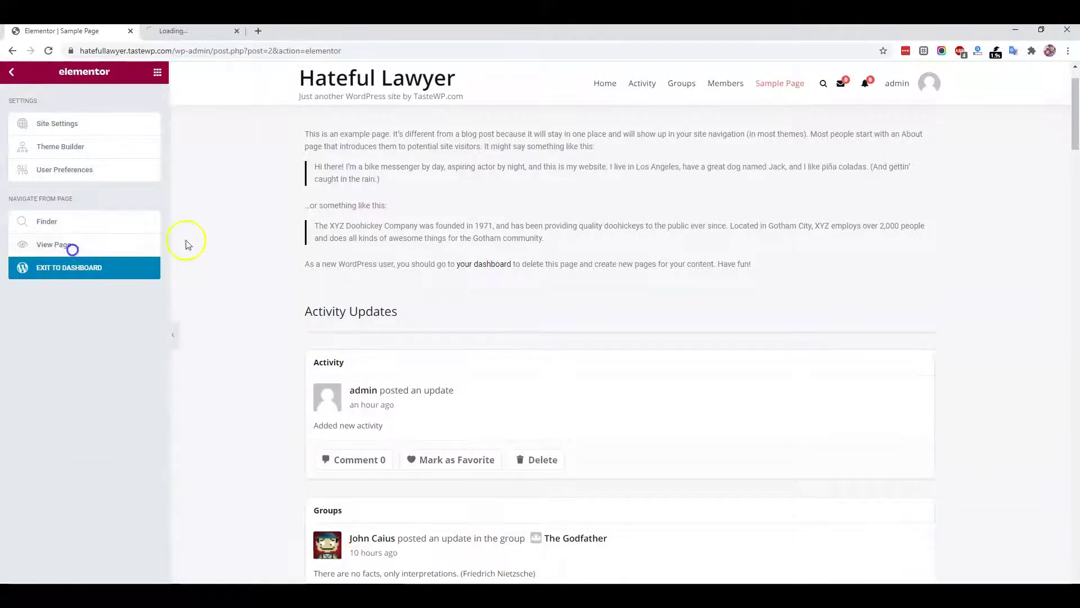
{"action": "left_click", "coordinate": [198, 34]}
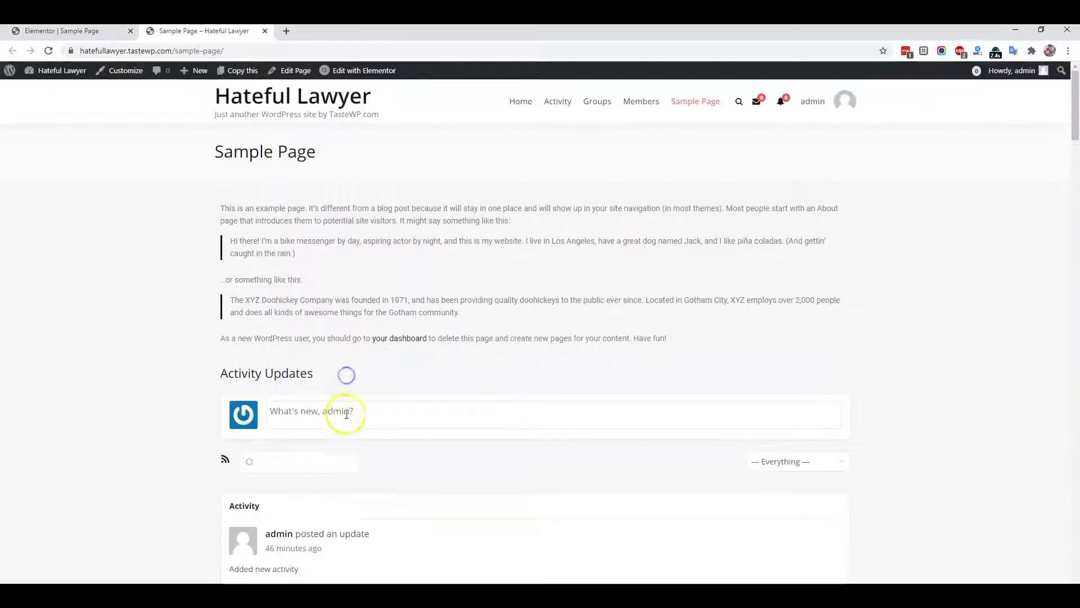
{"action": "scroll", "coordinate": [332, 388], "scroll_direction": "down", "scroll_amount": 1}
{"action": "left_click", "coordinate": [319, 357]}
{"action": "scroll", "coordinate": [625, 309], "scroll_direction": "down", "scroll_amount": 3}
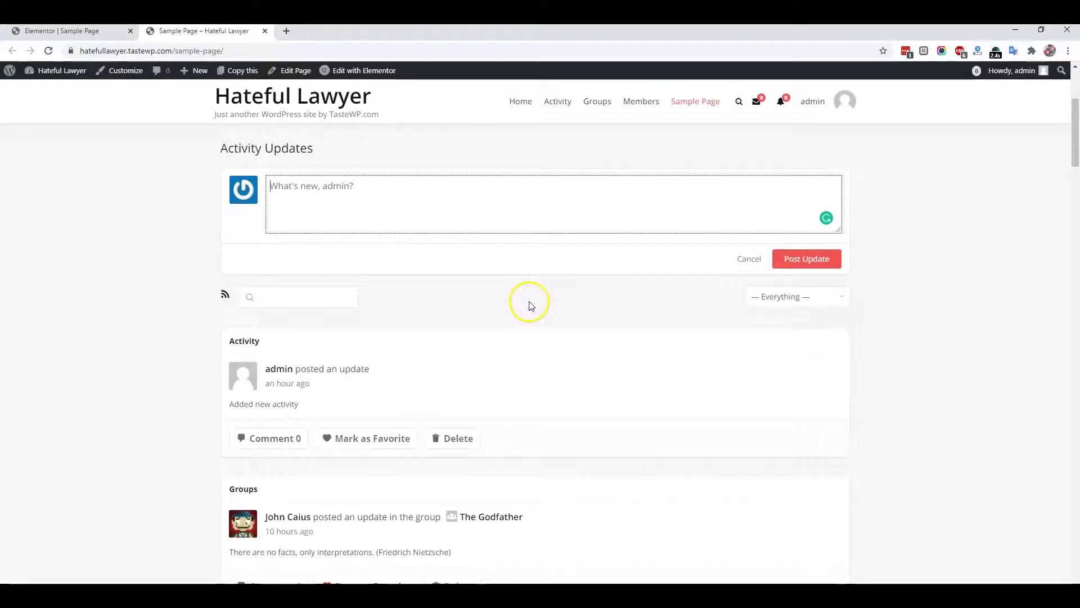
{"action": "left_click", "coordinate": [264, 31]}
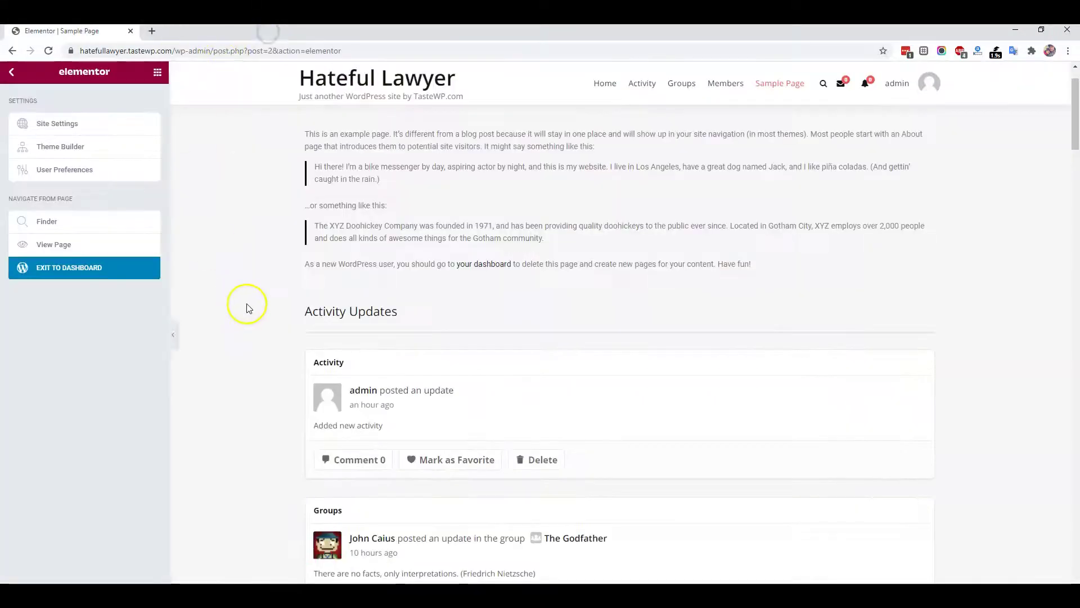
Copy 'activity_update' from the example text and paste it into the feed's Action Filter field.
{"action": "left_click", "coordinate": [394, 392]}
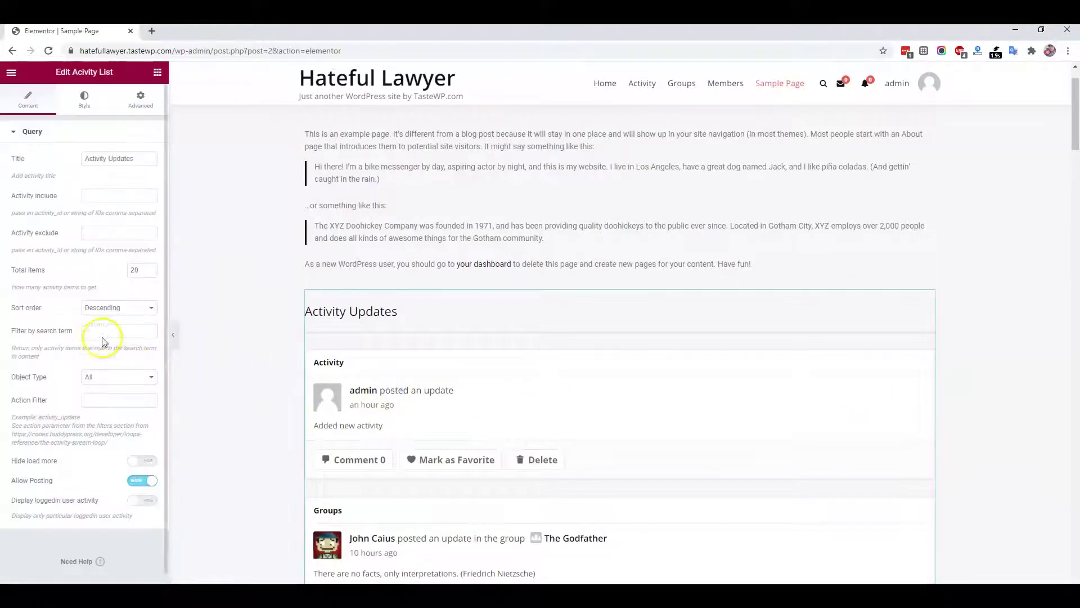
{"action": "scroll", "coordinate": [442, 387], "scroll_direction": "down", "scroll_amount": 2}
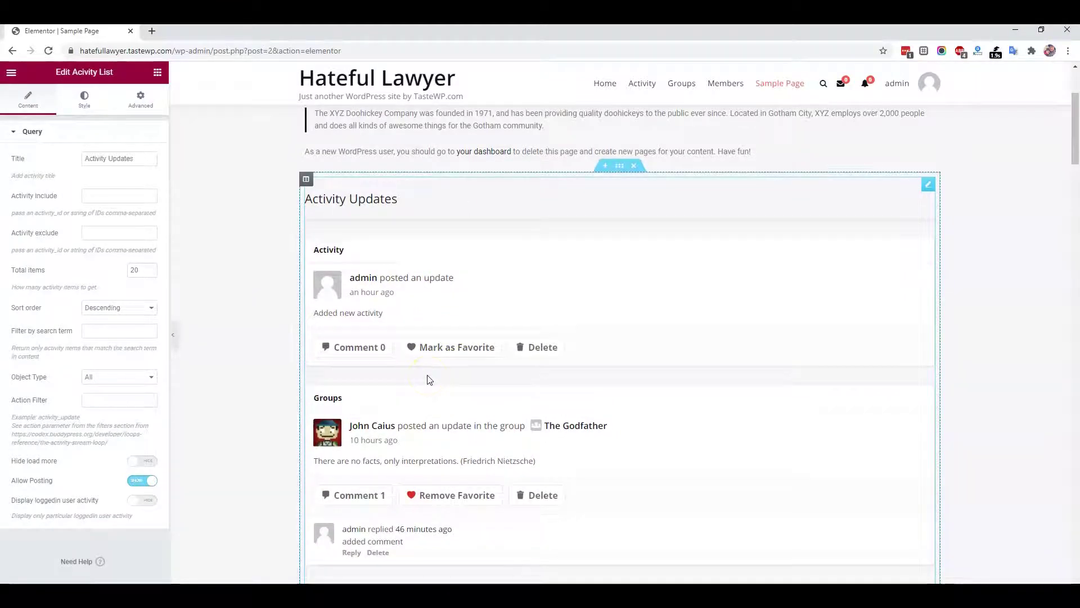
{"action": "left_click", "coordinate": [438, 287]}
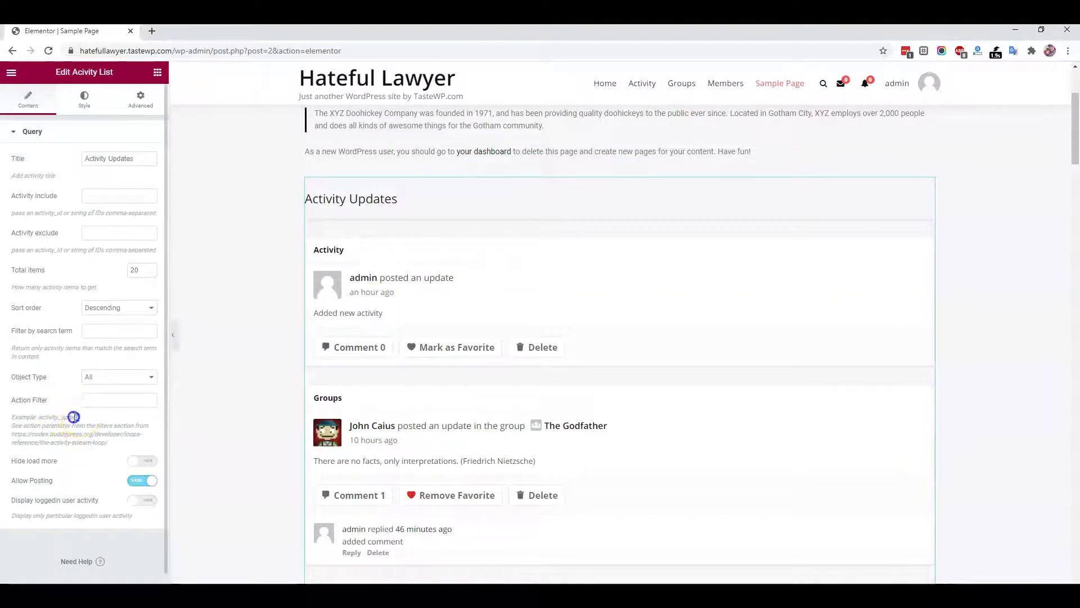
{"action": "right_click", "coordinate": [39, 417]}
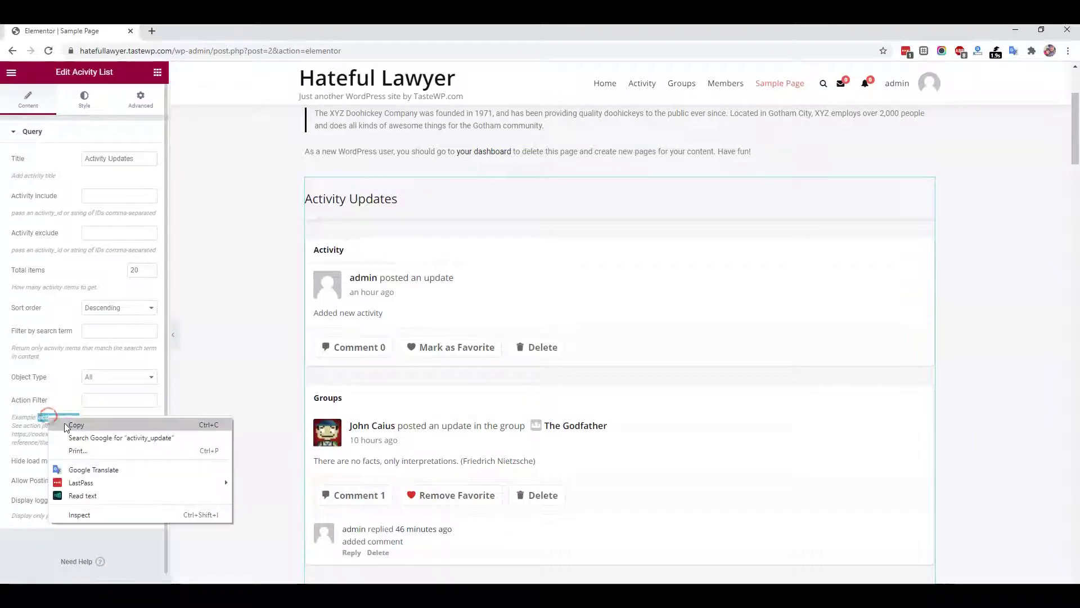
{"action": "left_click", "coordinate": [70, 423]}
{"action": "left_click", "coordinate": [96, 400]}
{"action": "right_click", "coordinate": [94, 402]}
{"action": "left_click", "coordinate": [137, 489]}
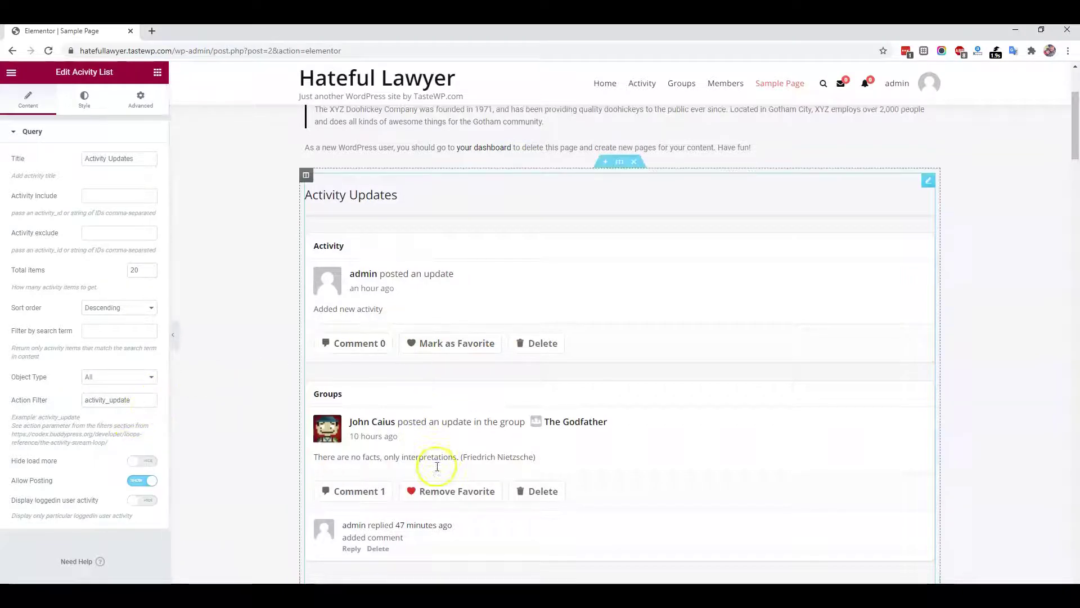
{"action": "scroll", "coordinate": [437, 466], "scroll_direction": "down", "scroll_amount": 6}
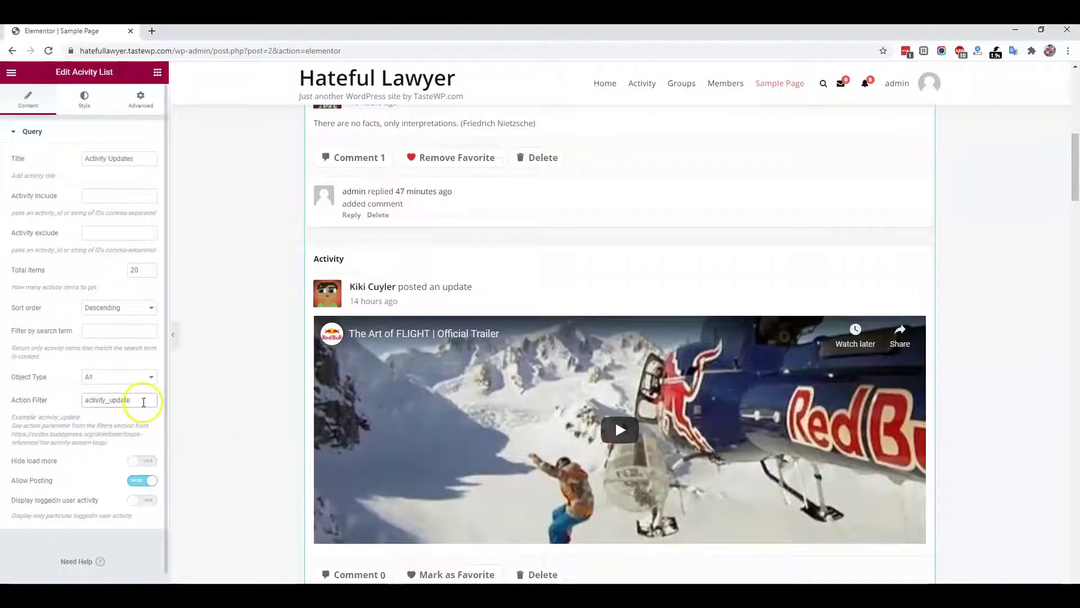
Clear the Action Filter and turn Hide load more on for the Activity Updates feed.
{"action": "left_click_drag", "start_coordinate": [143, 402], "coordinate": [72, 400]}
{"action": "key", "text": "BackSpace"}
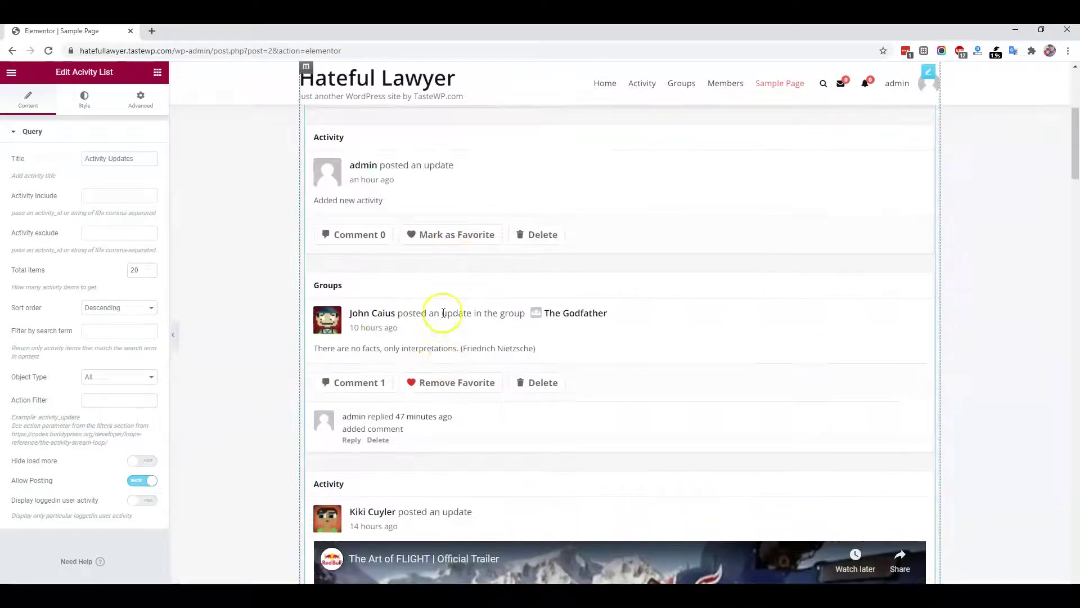
{"action": "scroll", "coordinate": [79, 478], "scroll_direction": "down", "scroll_amount": 1}
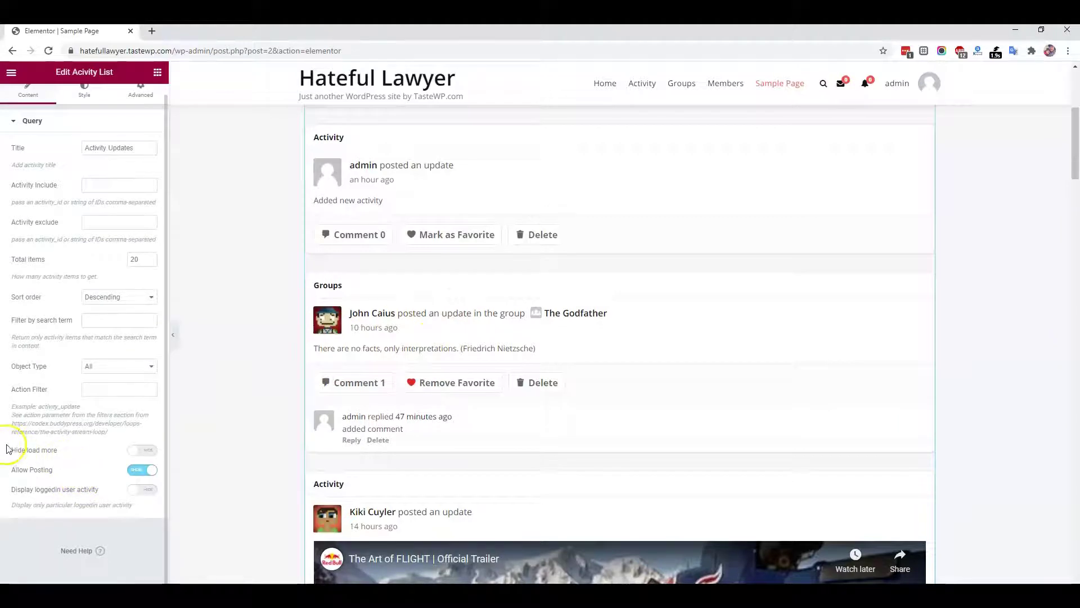
{"action": "left_click_drag", "start_coordinate": [147, 260], "coordinate": [98, 260]}
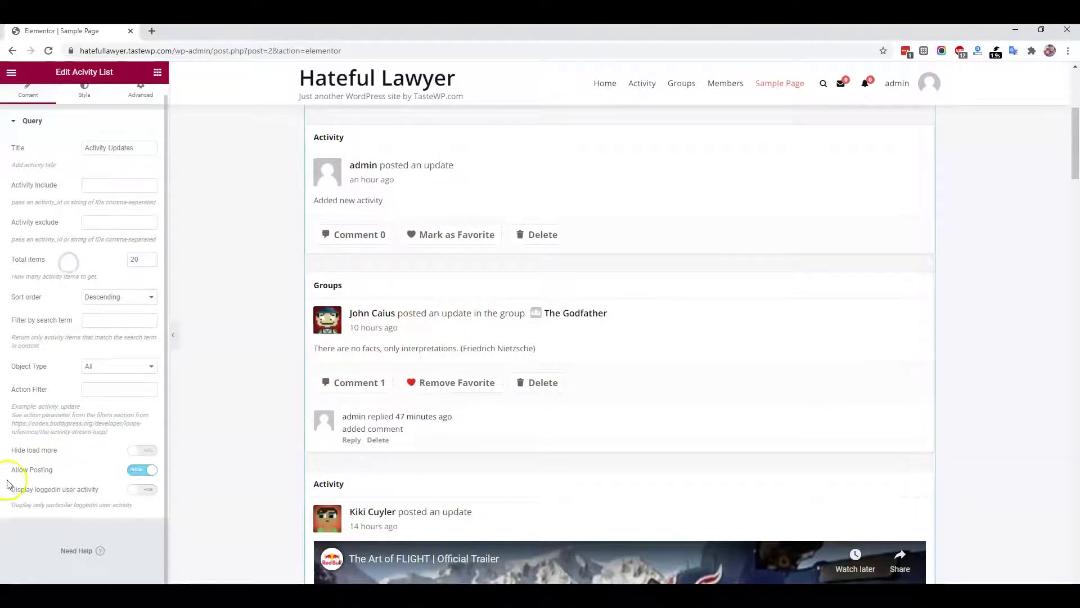
{"action": "left_click", "coordinate": [146, 455]}
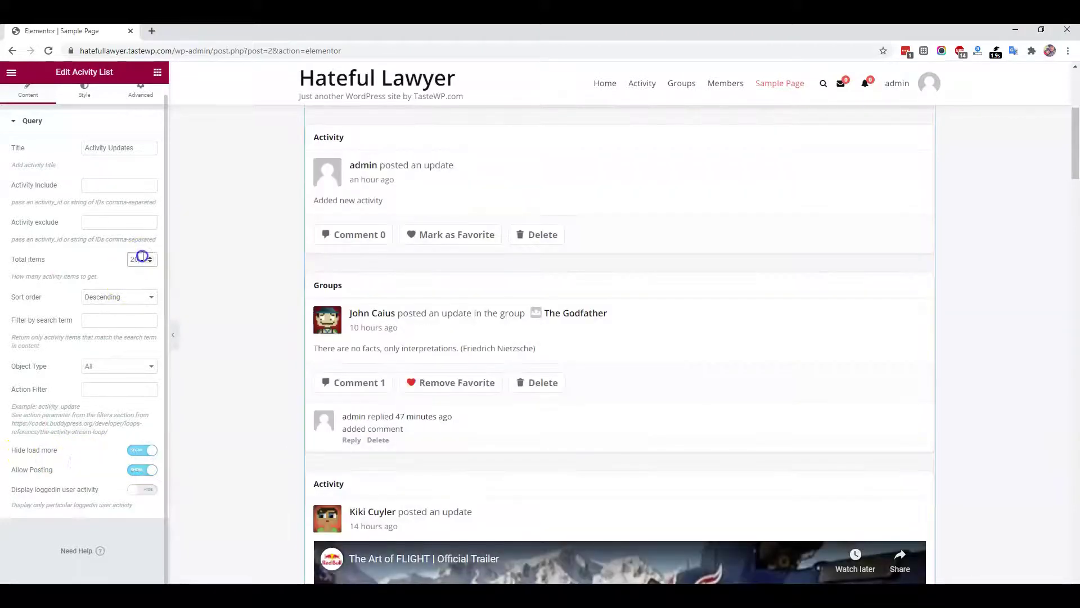
{"action": "left_click", "coordinate": [77, 271]}
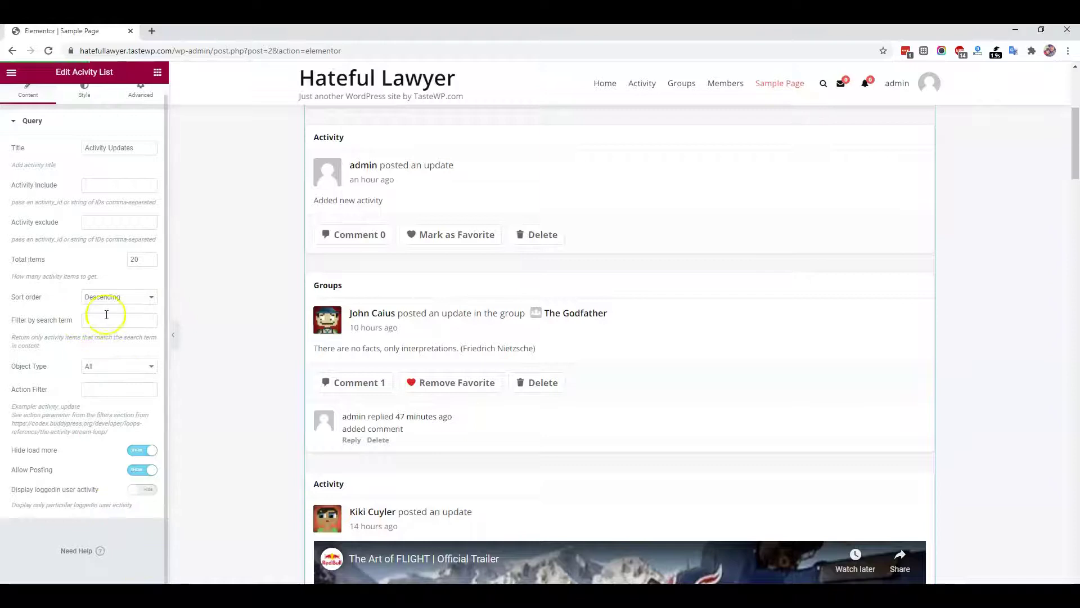
{"action": "left_click", "coordinate": [12, 72]}
Open the live Sample Page from View Page in a new browser tab.
{"action": "right_click", "coordinate": [66, 246]}
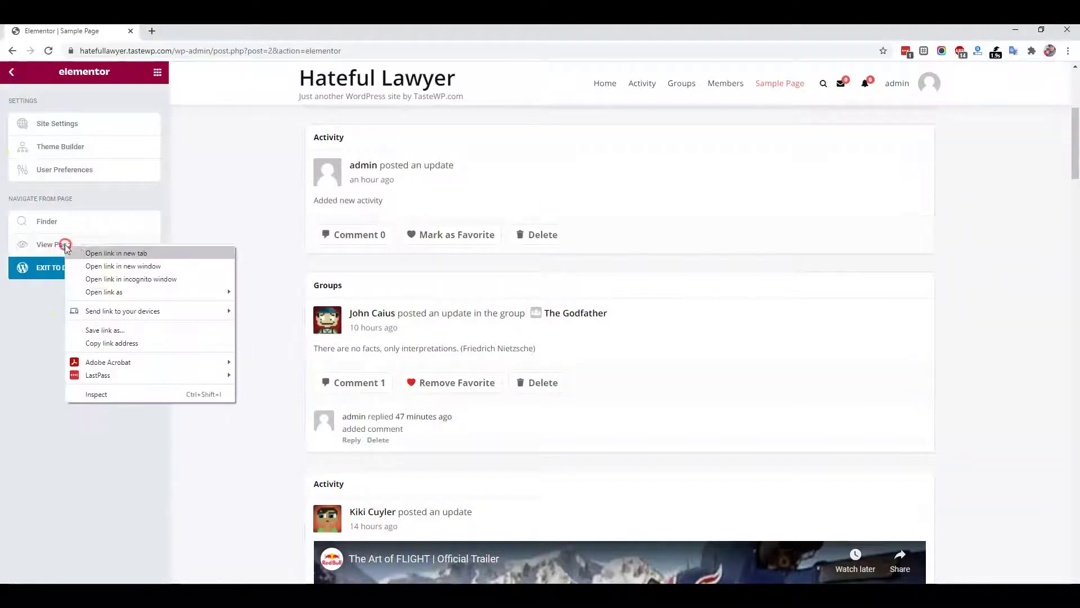
{"action": "left_click", "coordinate": [79, 253]}
{"action": "left_click", "coordinate": [193, 33]}
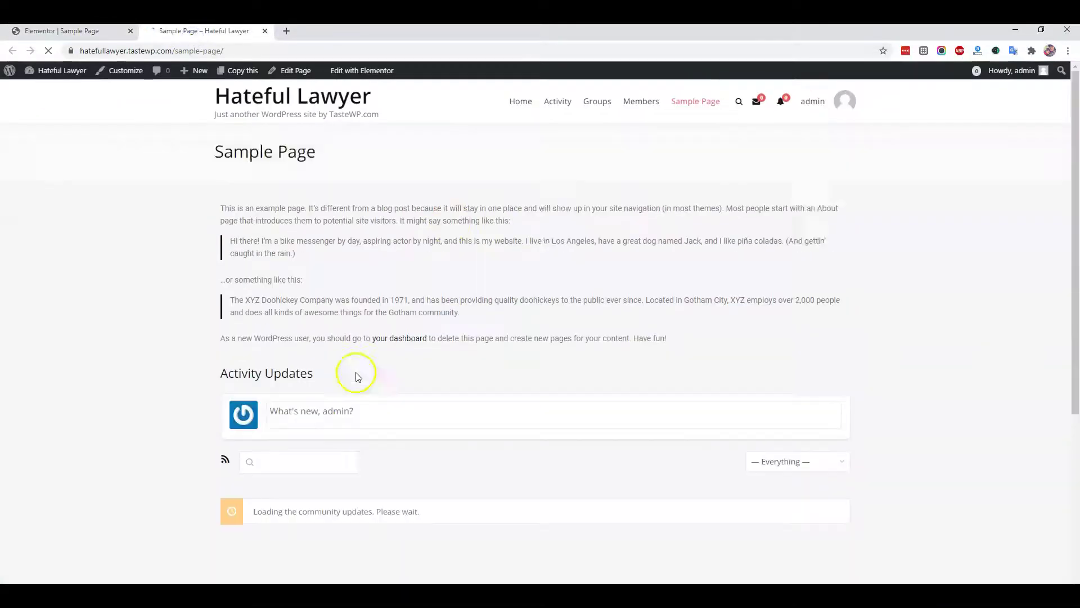
{"action": "scroll", "coordinate": [358, 360], "scroll_direction": "down", "scroll_amount": 4}
{"action": "scroll", "coordinate": [416, 357], "scroll_direction": "down", "scroll_amount": 4}
{"action": "scroll", "coordinate": [394, 332], "scroll_direction": "up", "scroll_amount": 3}
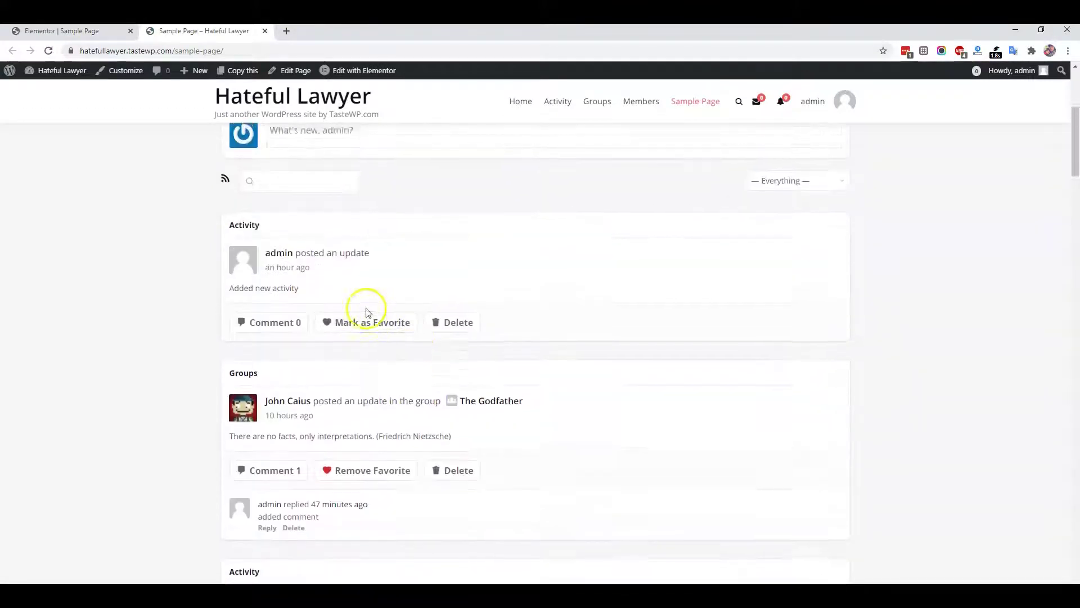
{"action": "scroll", "coordinate": [366, 312], "scroll_direction": "up", "scroll_amount": 3}
{"action": "scroll", "coordinate": [357, 335], "scroll_direction": "down", "scroll_amount": 3}
Post the reply 'Added new activity comment' on the first update, favorite it, and return to Elementor.
{"action": "left_click", "coordinate": [284, 320]}
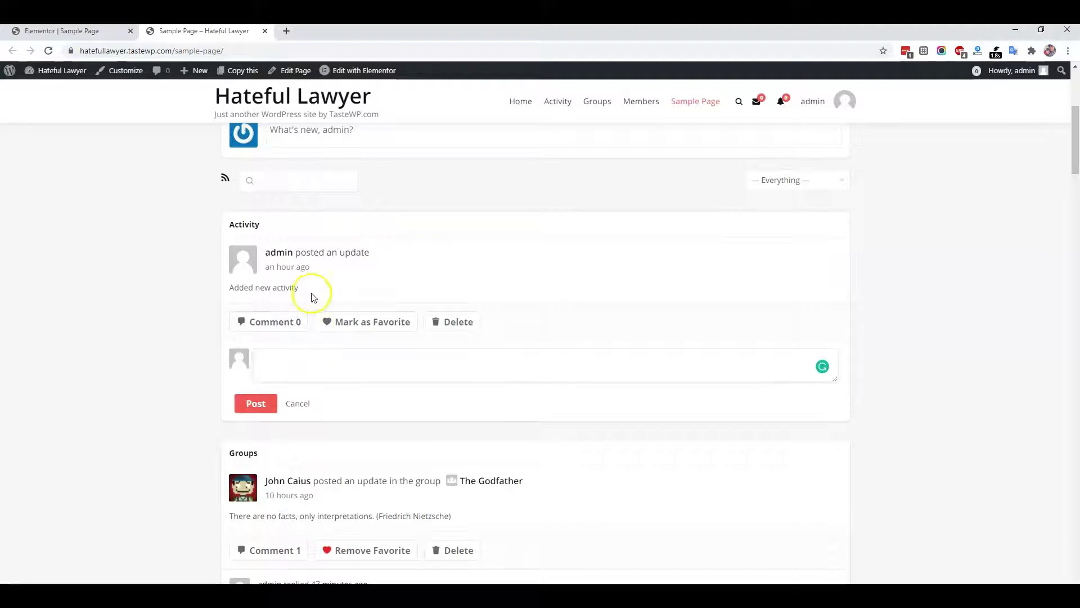
{"action": "left_click_drag", "start_coordinate": [309, 290], "coordinate": [229, 289]}
{"action": "left_click", "coordinate": [311, 368]}
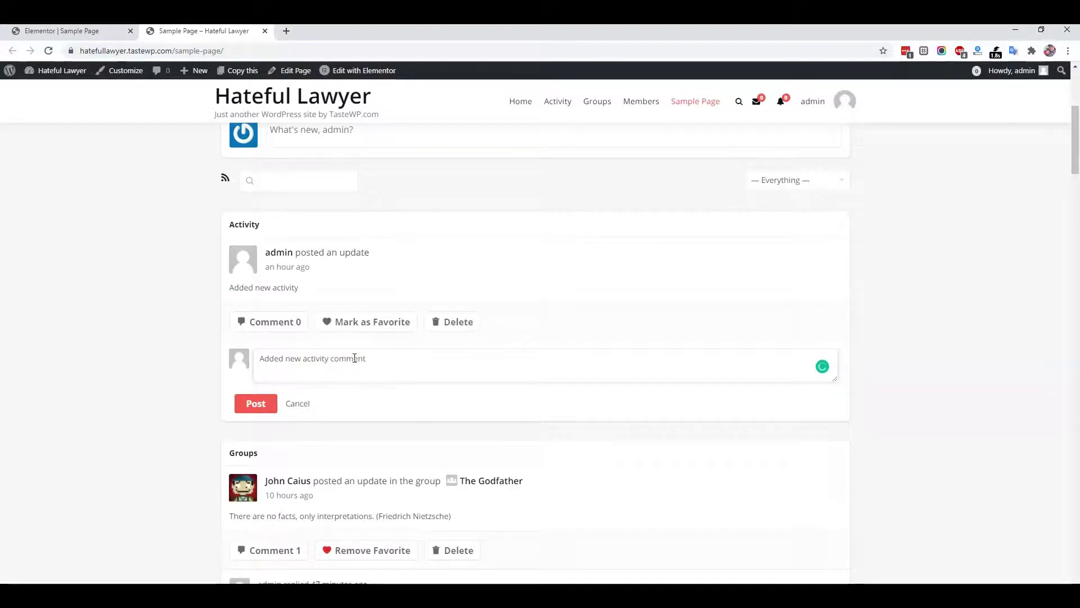
{"action": "left_click", "coordinate": [255, 404]}
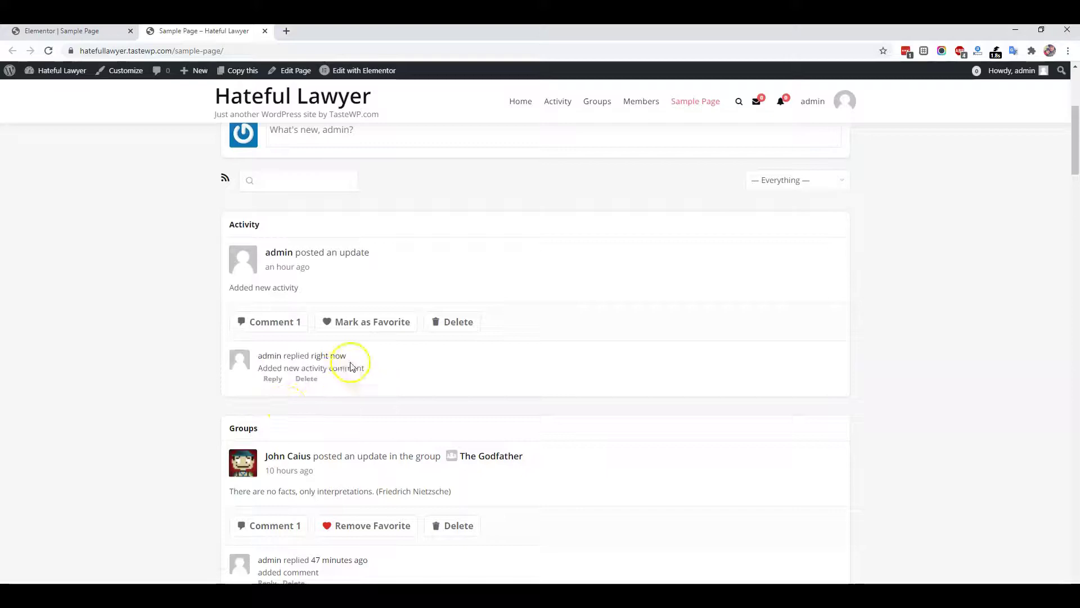
{"action": "left_click", "coordinate": [394, 321]}
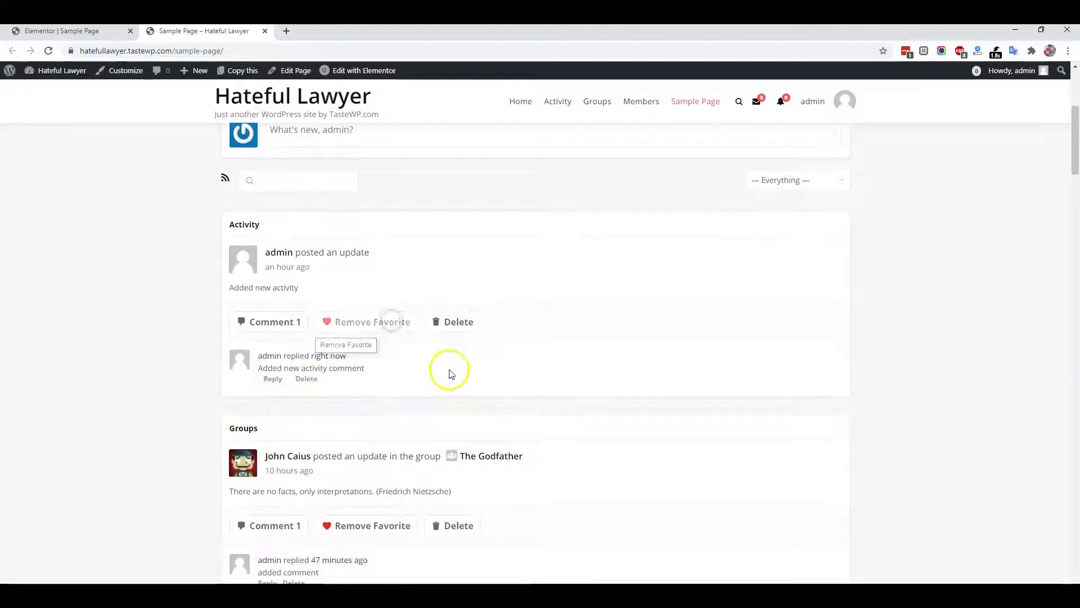
{"action": "scroll", "coordinate": [411, 386], "scroll_direction": "down", "scroll_amount": 2}
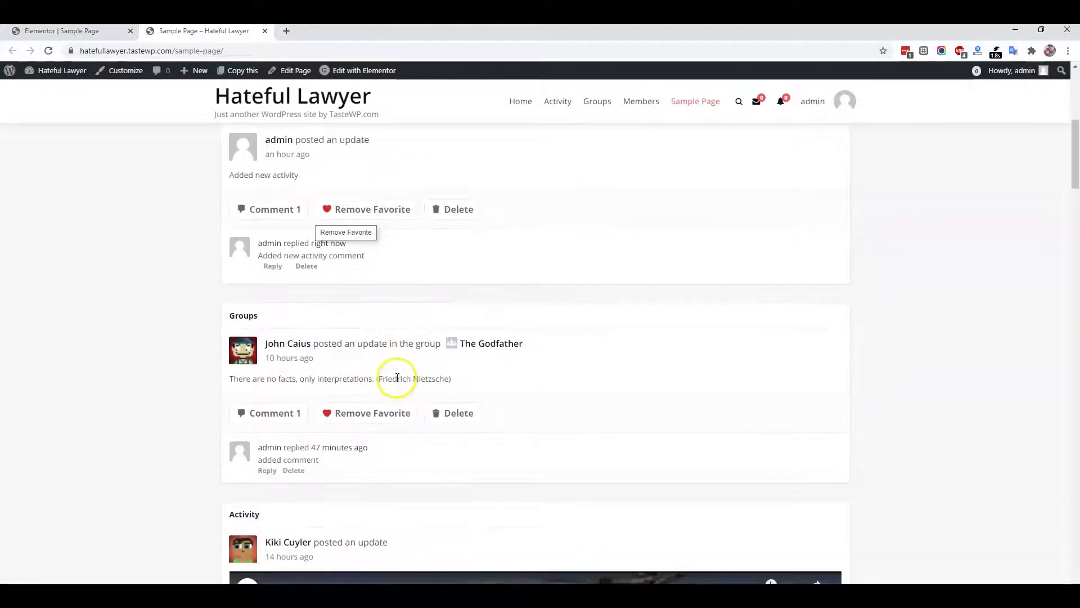
{"action": "scroll", "coordinate": [393, 375], "scroll_direction": "up", "scroll_amount": 7}
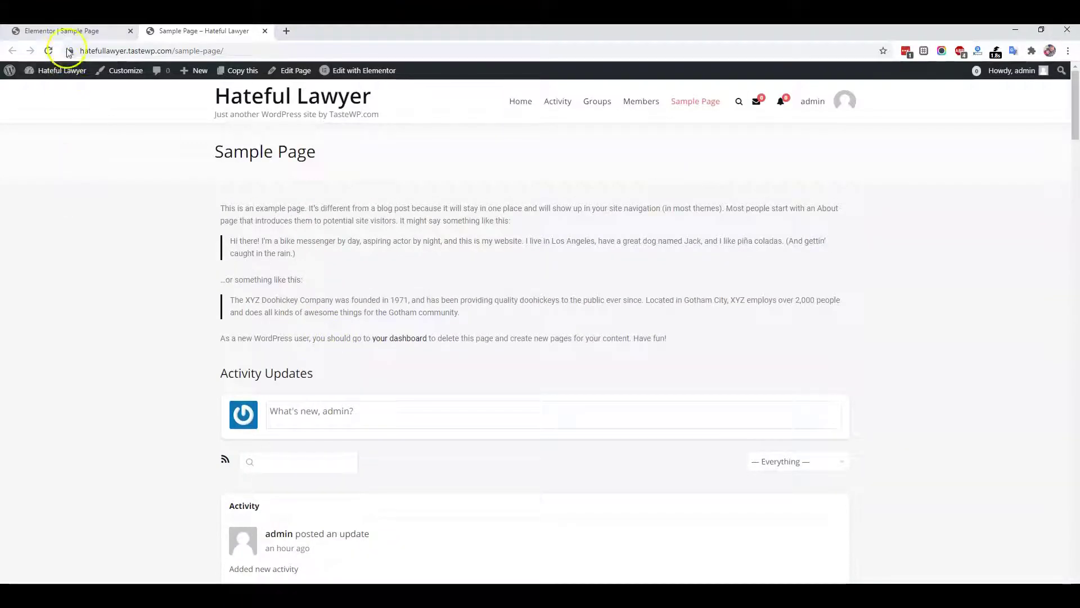
{"action": "left_click", "coordinate": [98, 31]}
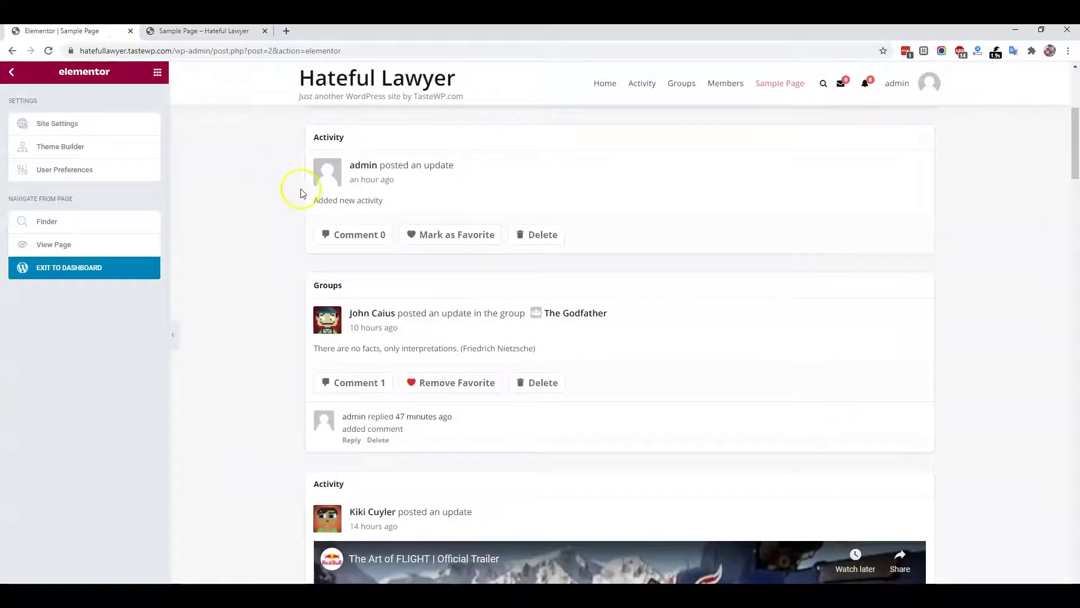
{"action": "scroll", "coordinate": [300, 193], "scroll_direction": "up", "scroll_amount": 3}
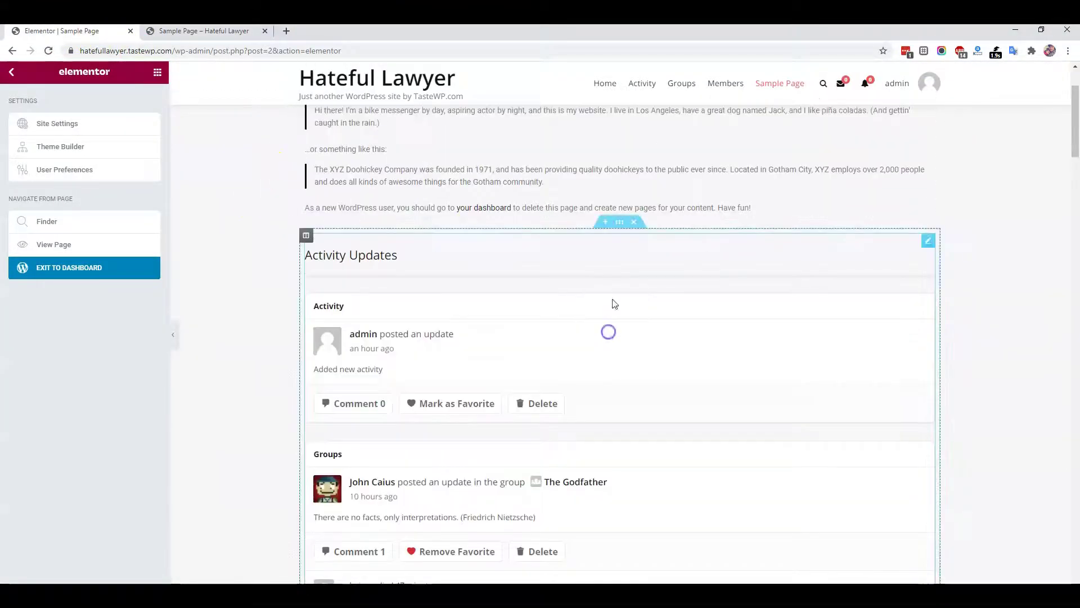
Delete the Activity Updates widget, drop in a Members List, and title it 'Member Directory'.
{"action": "left_click", "coordinate": [634, 221]}
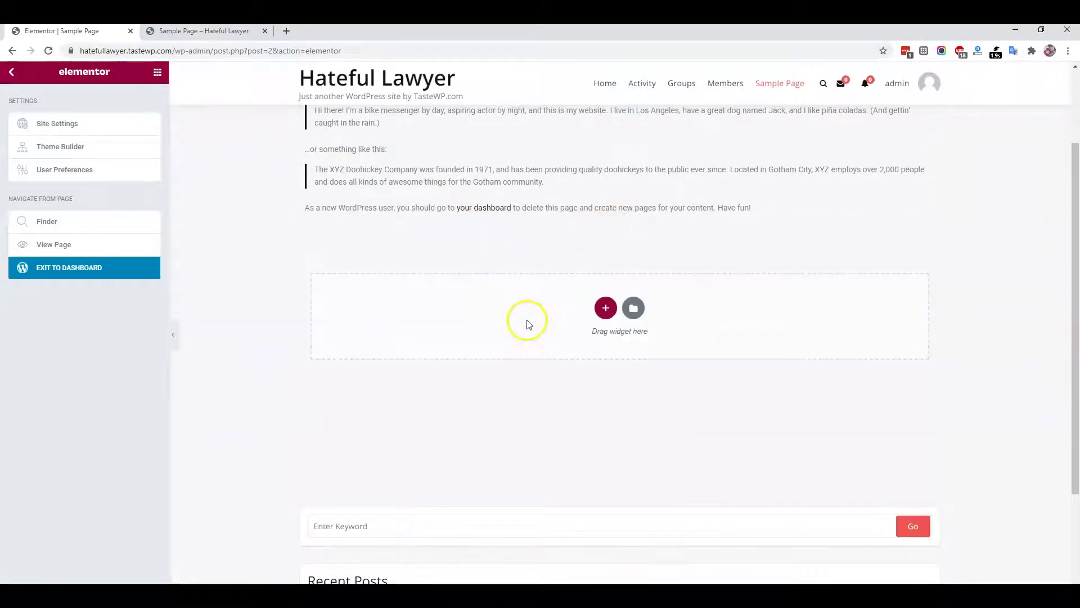
{"action": "left_click", "coordinate": [11, 76]}
{"action": "scroll", "coordinate": [96, 441], "scroll_direction": "down", "scroll_amount": 10}
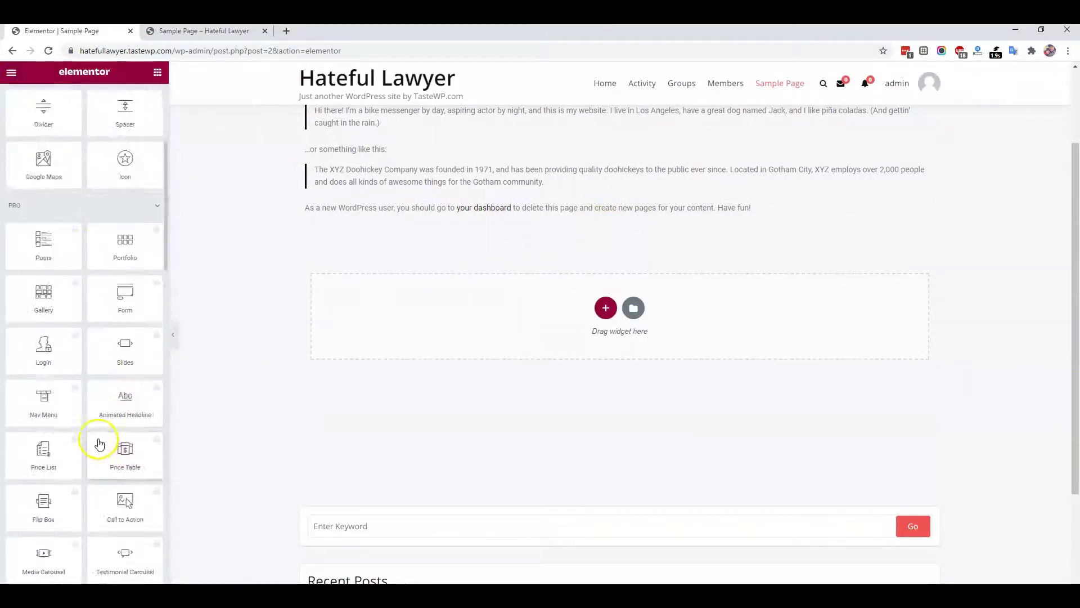
{"action": "scroll", "coordinate": [99, 436], "scroll_direction": "down", "scroll_amount": 8}
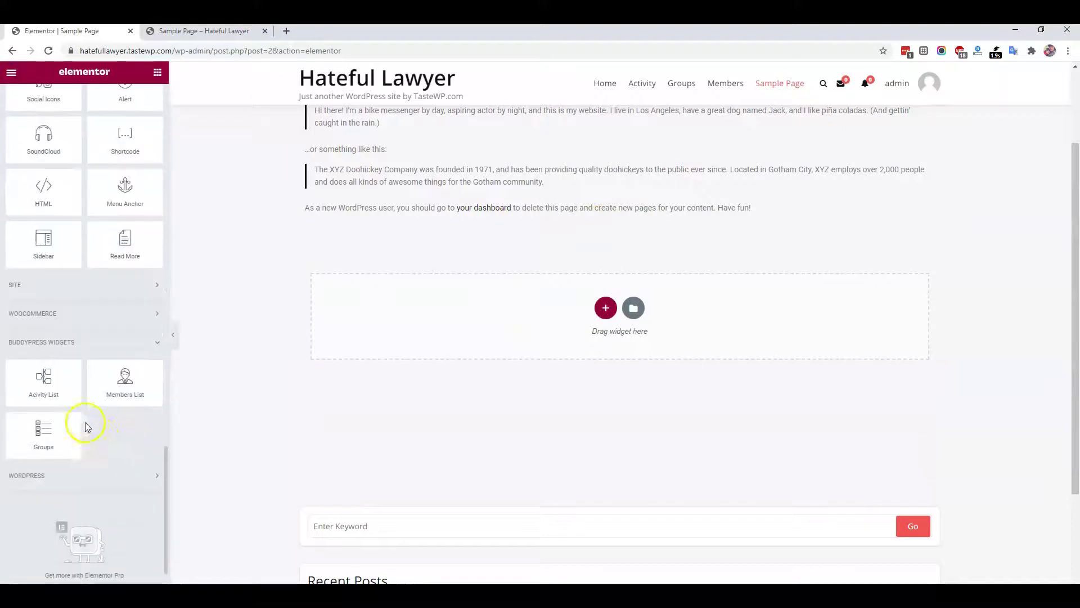
{"action": "left_click_drag", "start_coordinate": [126, 385], "coordinate": [483, 333]}
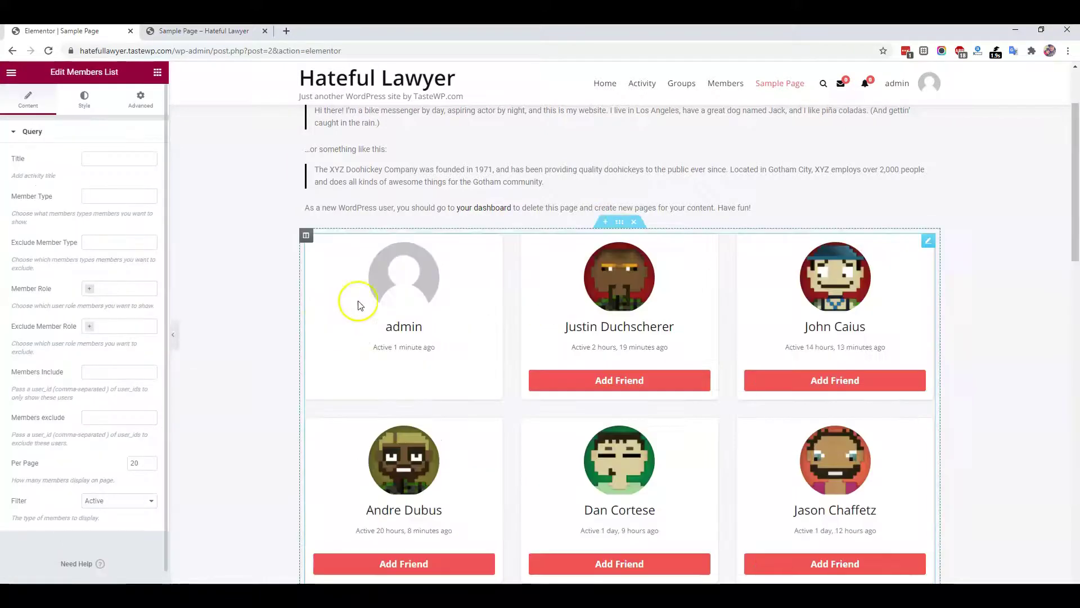
{"action": "left_click", "coordinate": [102, 158]}
{"action": "type", "text": "Mem"}
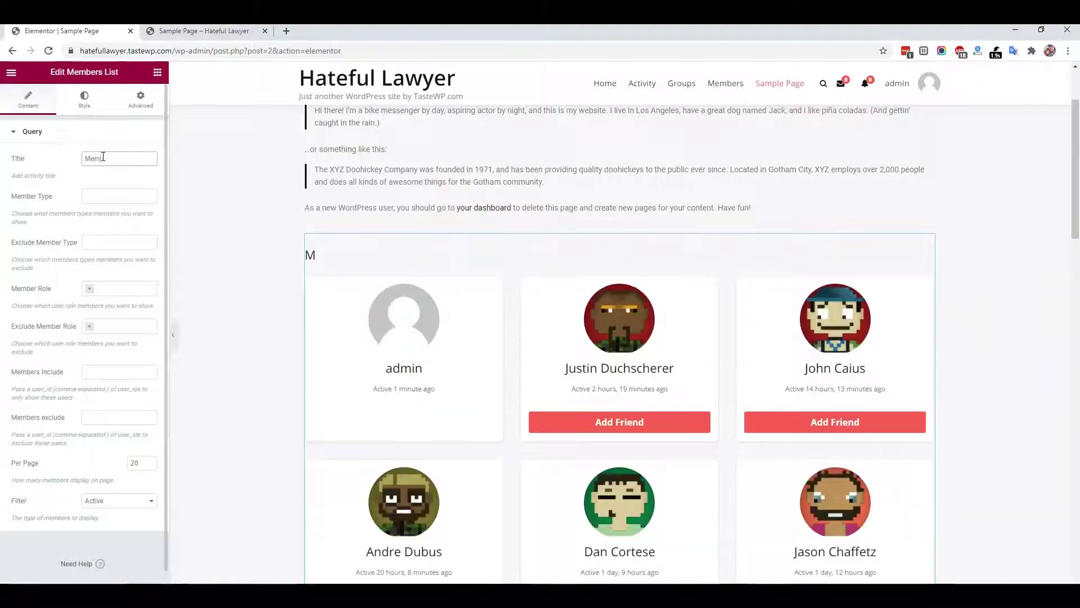
{"action": "type", "text": "ber Dire"}
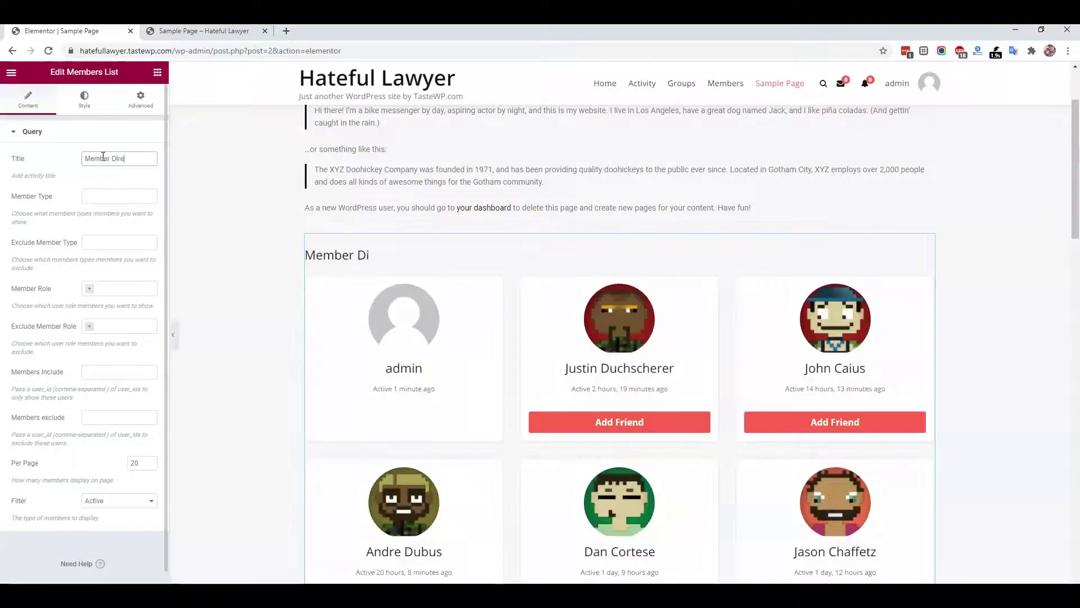
{"action": "type", "text": "ctory"}
{"action": "left_click", "coordinate": [198, 205]}
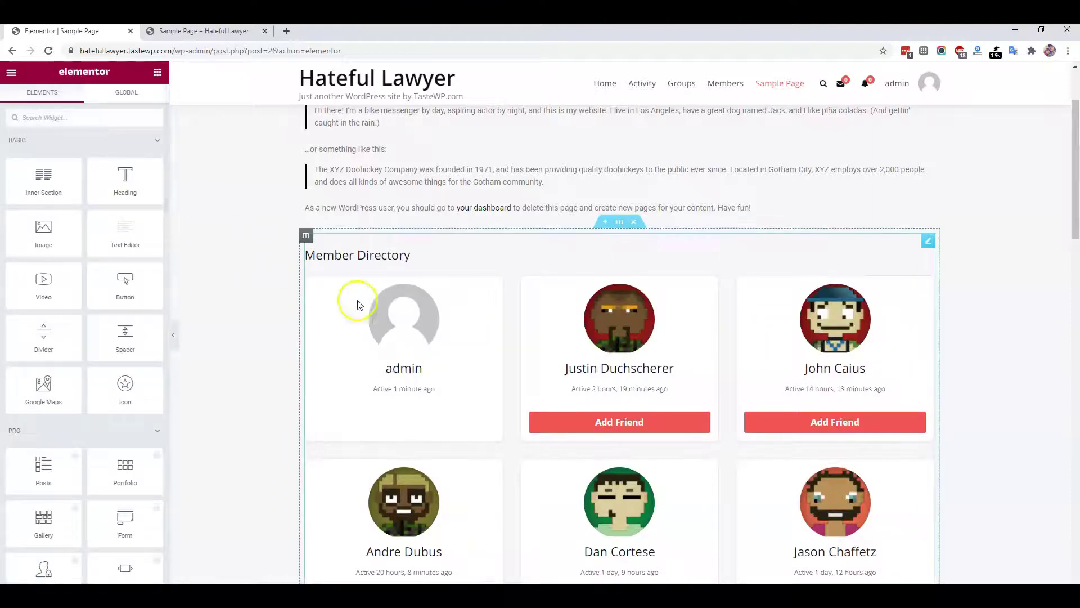
Clear the Member Role restriction and set Exclude Member Role to Administrator.
{"action": "left_click", "coordinate": [358, 300]}
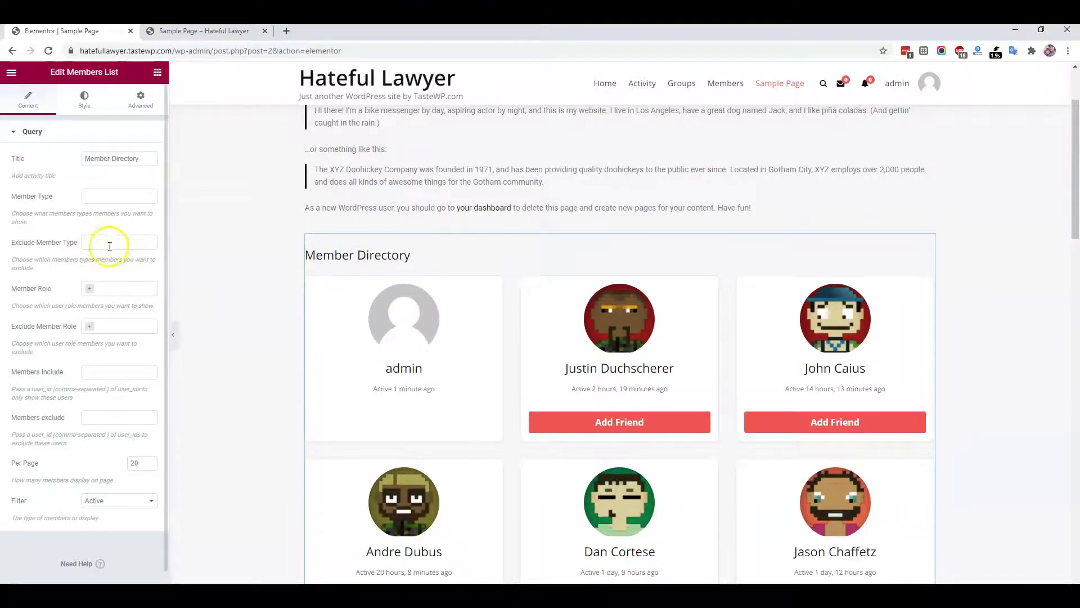
{"action": "scroll", "coordinate": [489, 323], "scroll_direction": "down", "scroll_amount": 2}
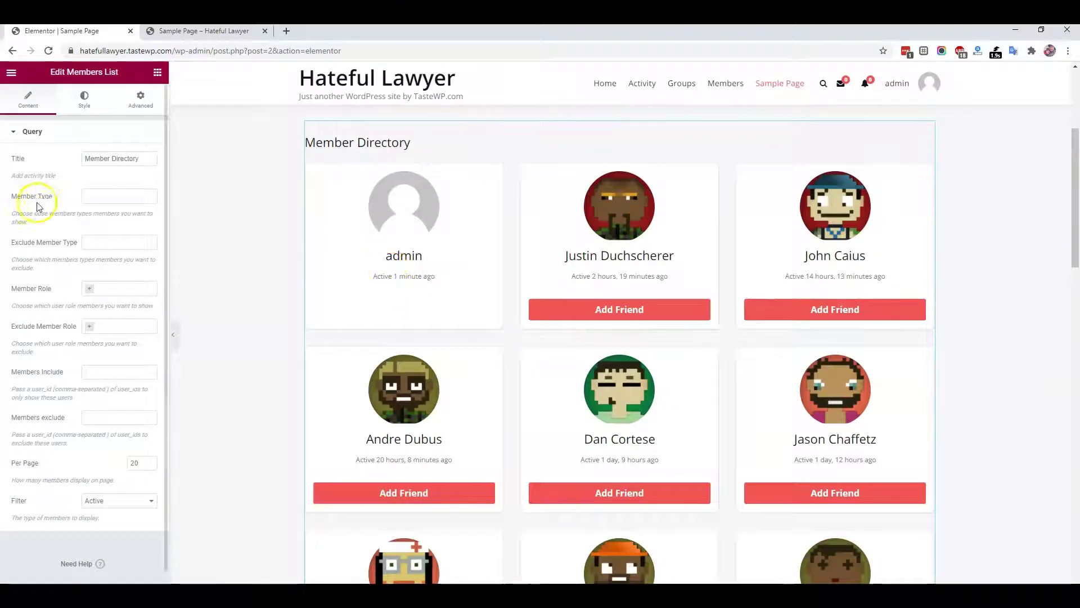
{"action": "left_click", "coordinate": [89, 243]}
{"action": "left_click", "coordinate": [191, 253]}
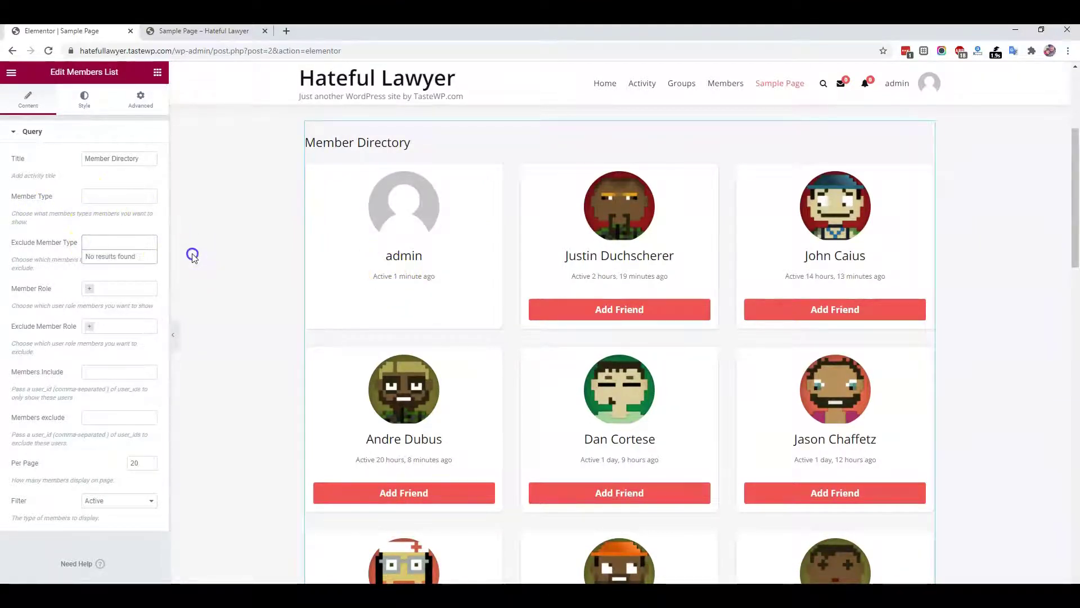
{"action": "left_click", "coordinate": [372, 276]}
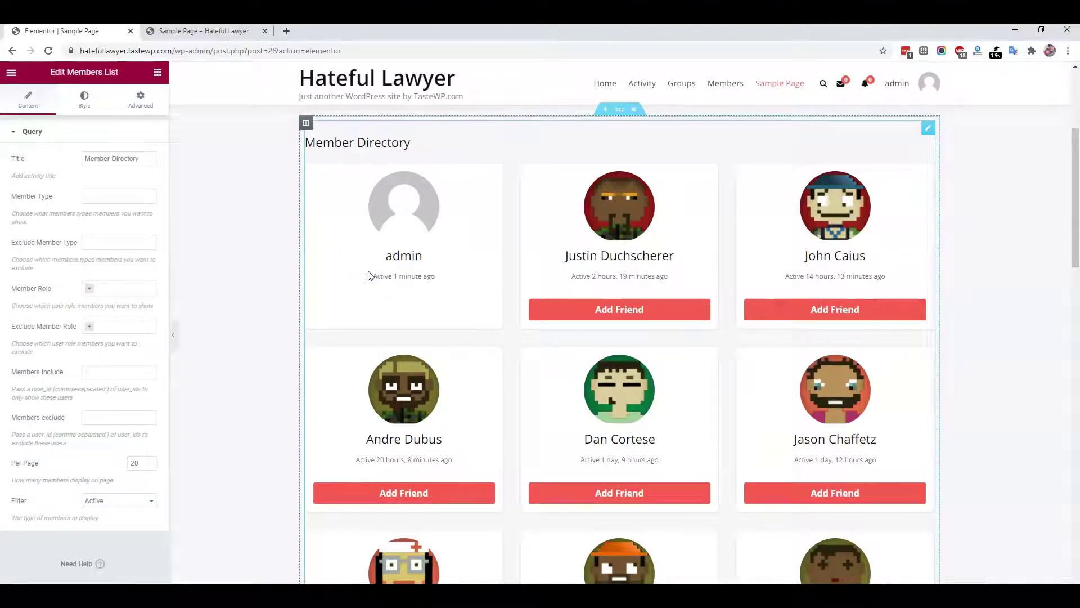
{"action": "left_click", "coordinate": [89, 290]}
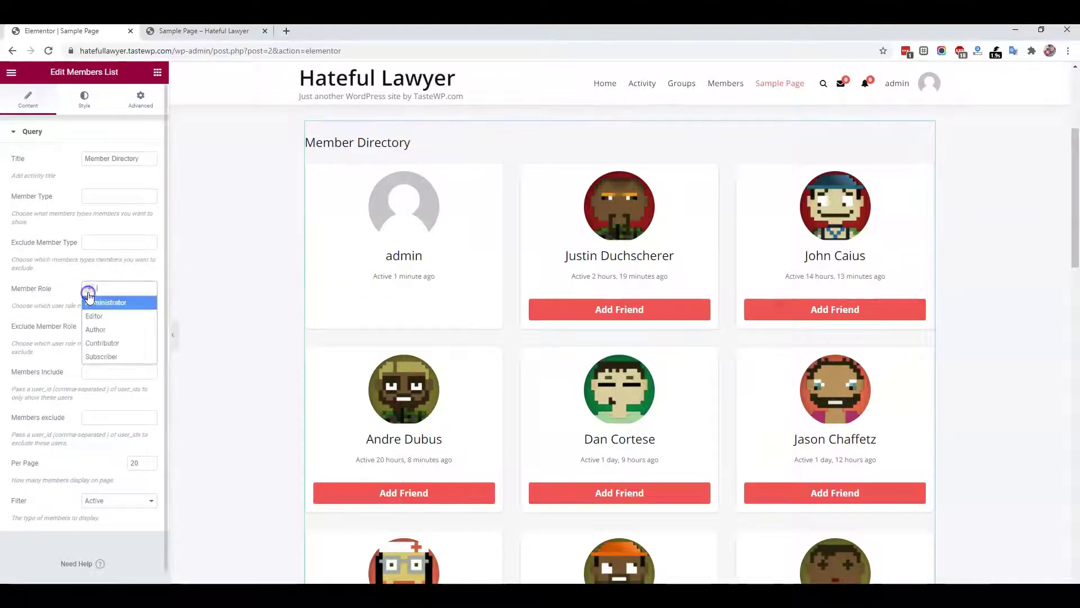
{"action": "left_click", "coordinate": [98, 356]}
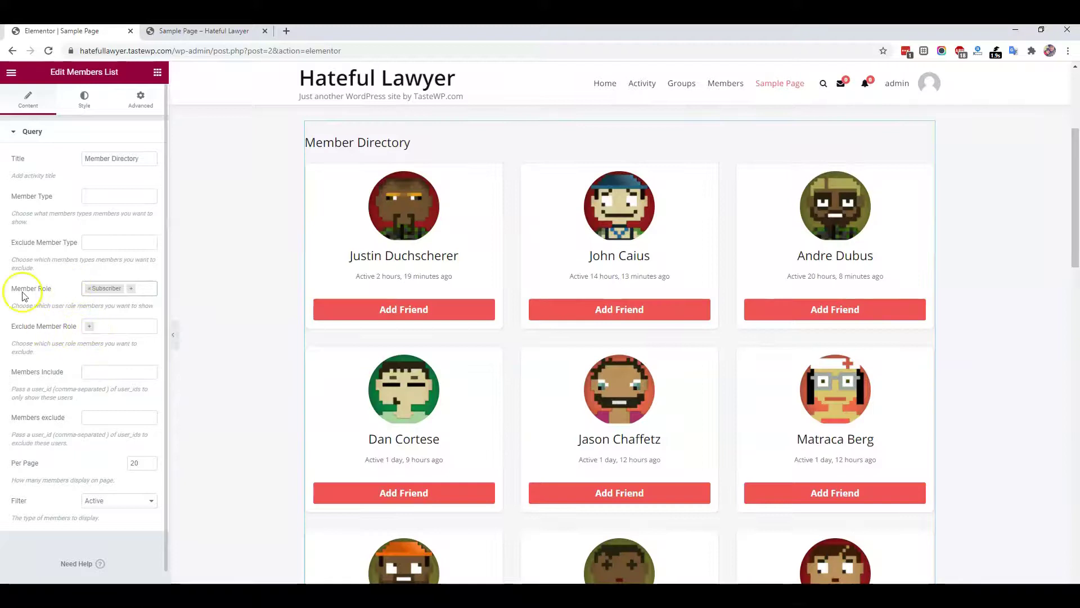
{"action": "left_click", "coordinate": [89, 289]}
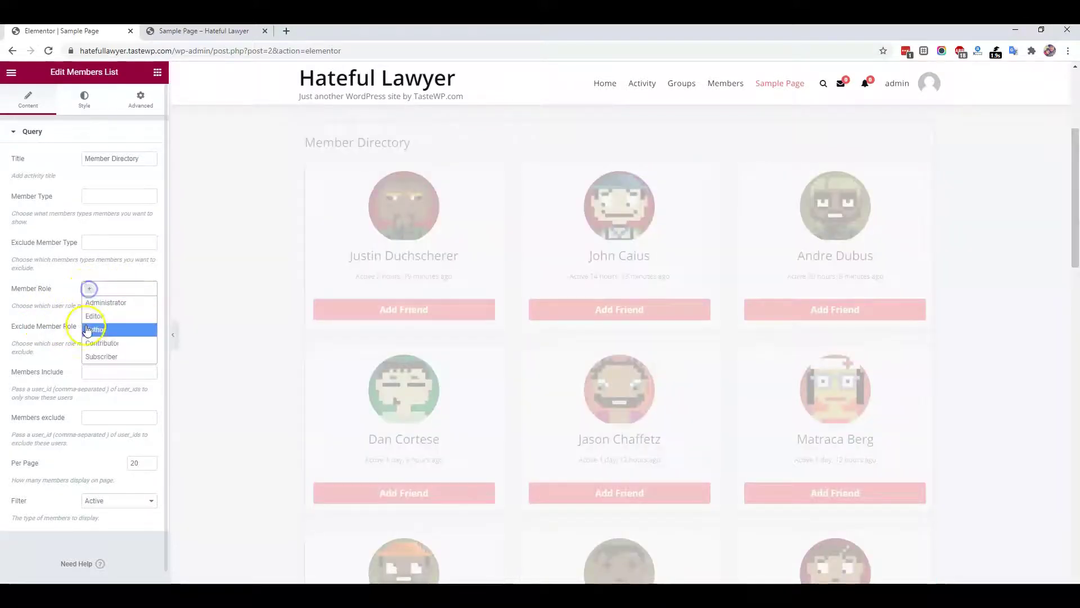
{"action": "left_click", "coordinate": [54, 322]}
{"action": "left_click", "coordinate": [92, 327]}
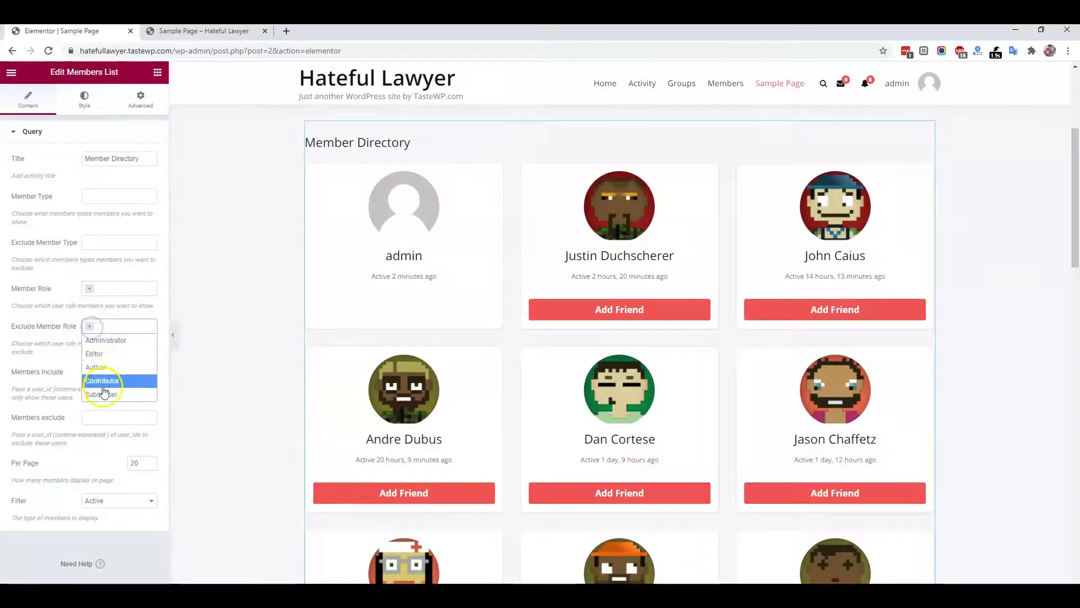
{"action": "left_click", "coordinate": [102, 340]}
{"action": "left_click", "coordinate": [212, 325]}
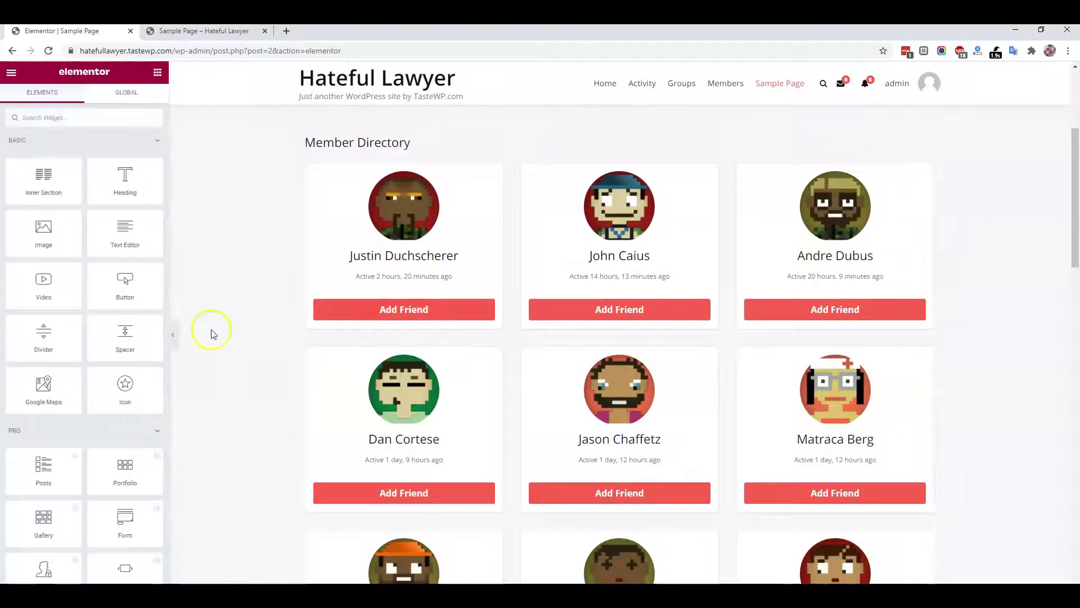
Set Per Page to 21 and keep the member Filter on Active.
{"action": "left_click", "coordinate": [355, 259]}
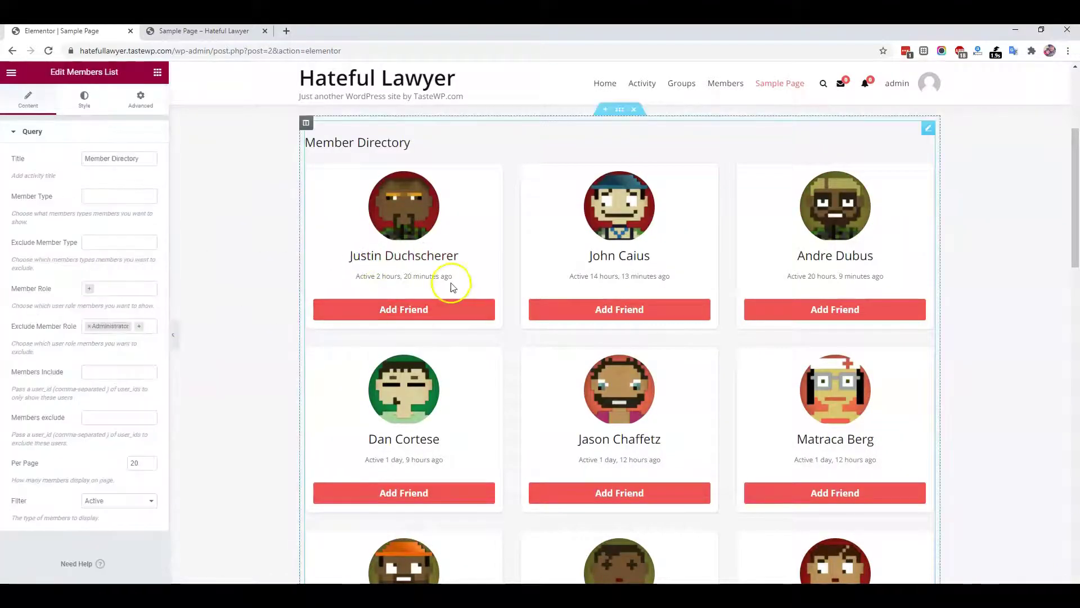
{"action": "scroll", "coordinate": [200, 345], "scroll_direction": "down", "scroll_amount": 3}
{"action": "scroll", "coordinate": [120, 362], "scroll_direction": "down", "scroll_amount": 1}
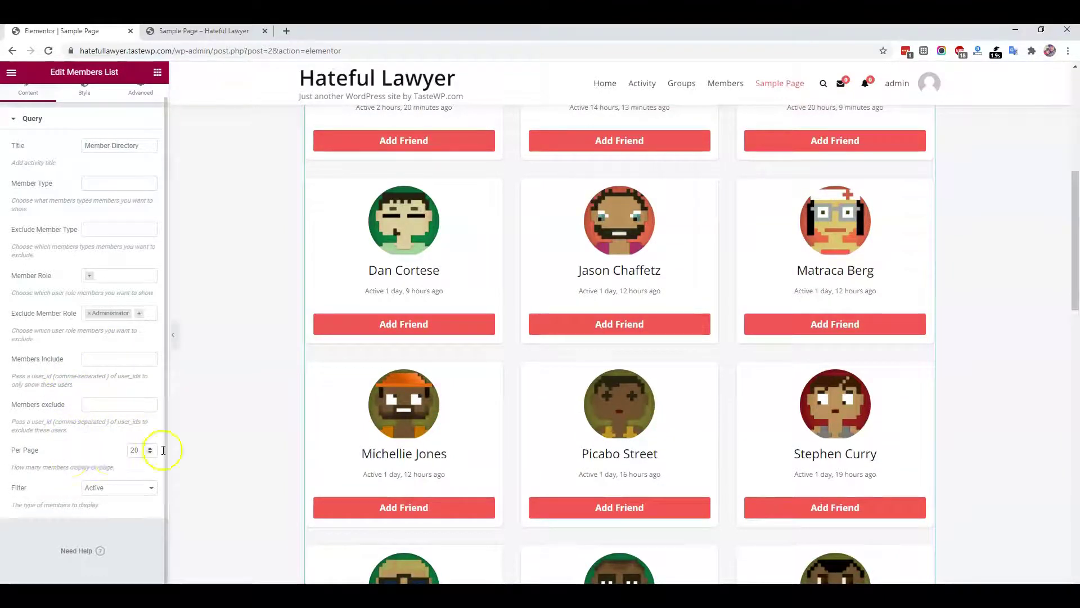
{"action": "left_click", "coordinate": [135, 449]}
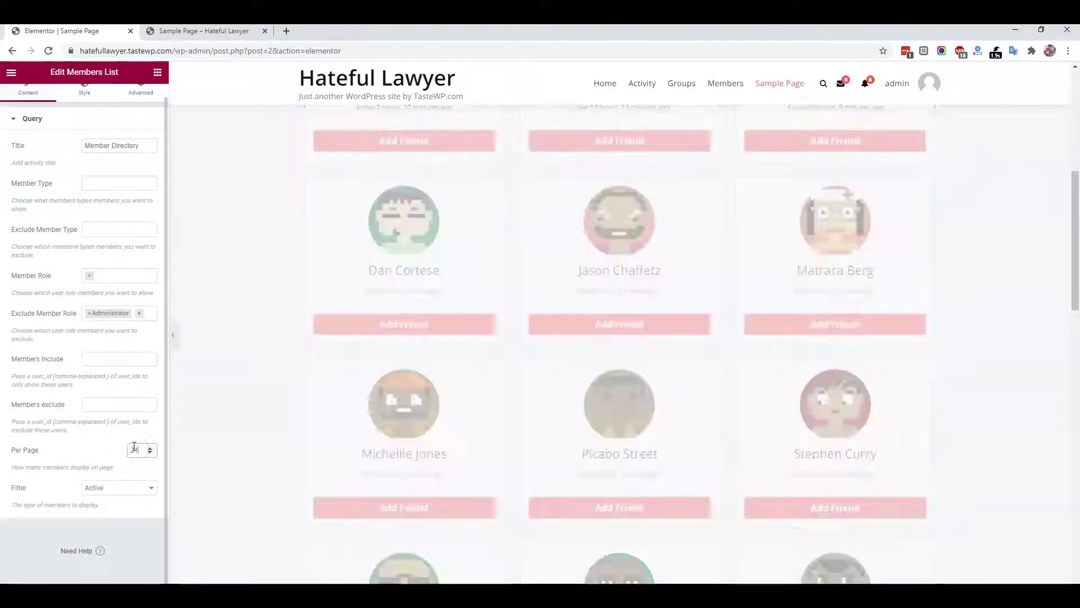
{"action": "left_click", "coordinate": [122, 488]}
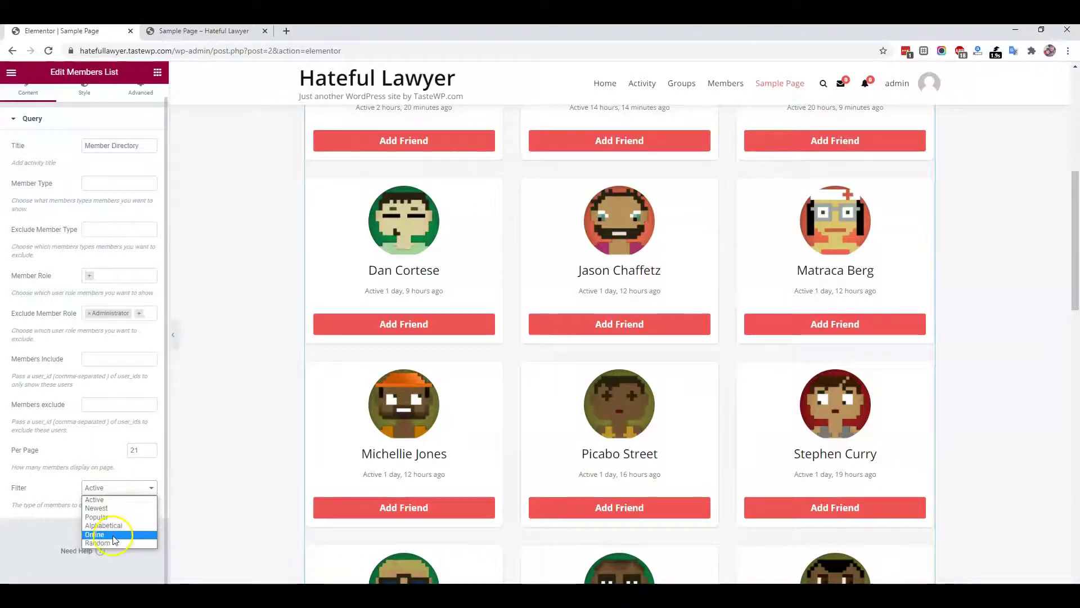
{"action": "left_click", "coordinate": [41, 508]}
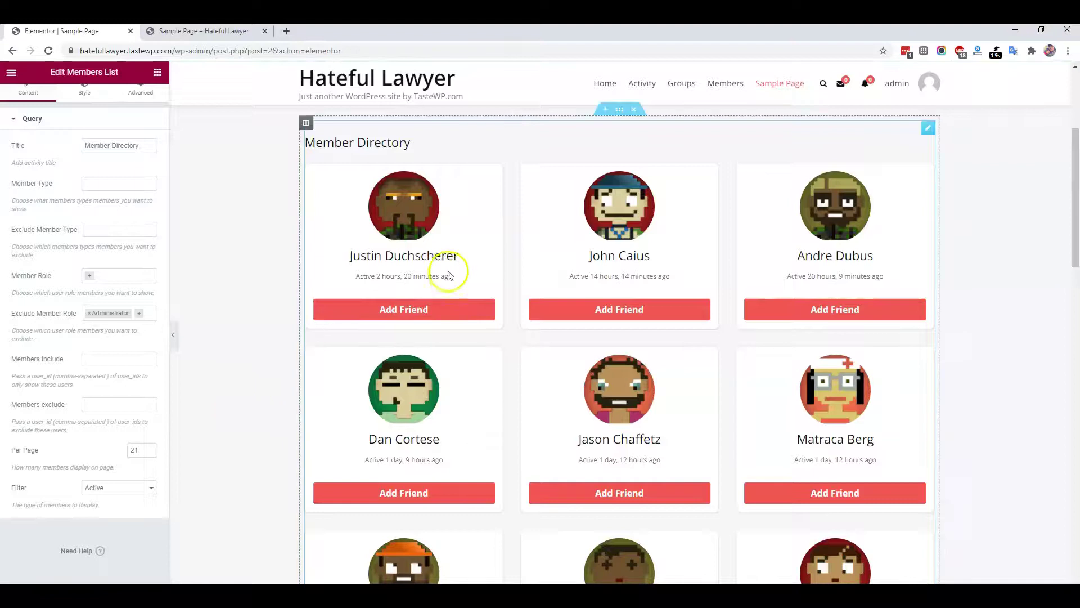
Delete the Member Directory section and drop a Groups widget into the empty area, filter unchanged.
{"action": "left_click", "coordinate": [634, 111]}
{"action": "scroll", "coordinate": [121, 447], "scroll_direction": "down", "scroll_amount": 10}
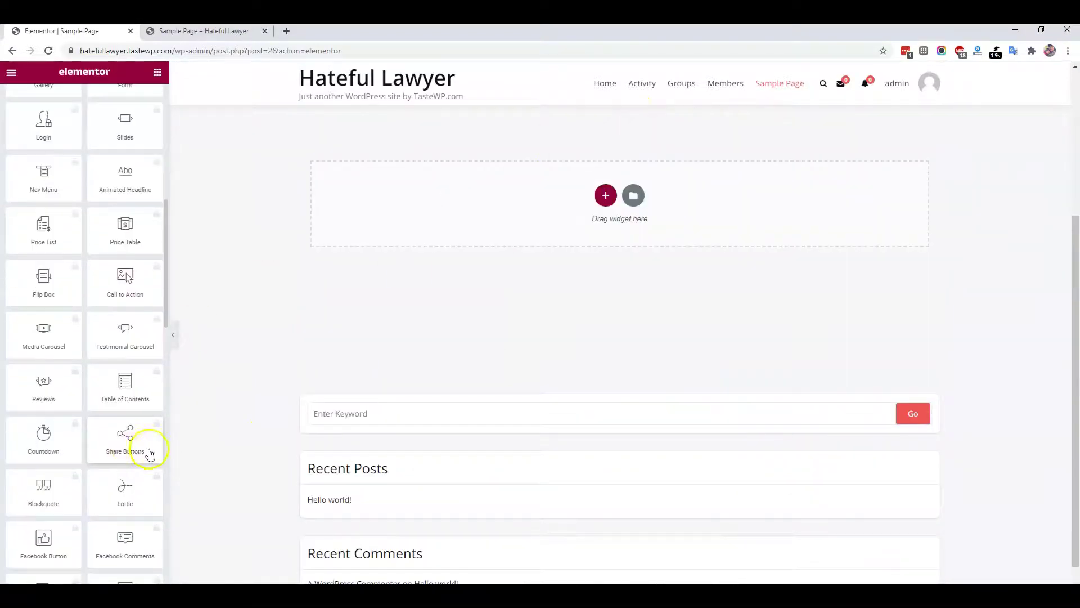
{"action": "scroll", "coordinate": [102, 487], "scroll_direction": "down", "scroll_amount": 12}
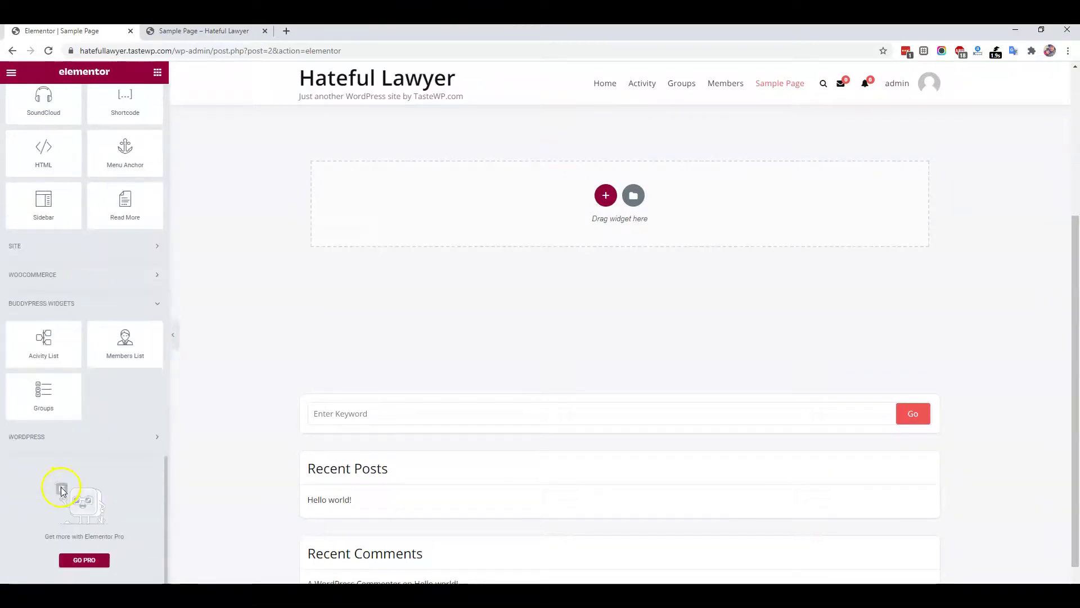
{"action": "left_click_drag", "start_coordinate": [53, 394], "coordinate": [583, 213]}
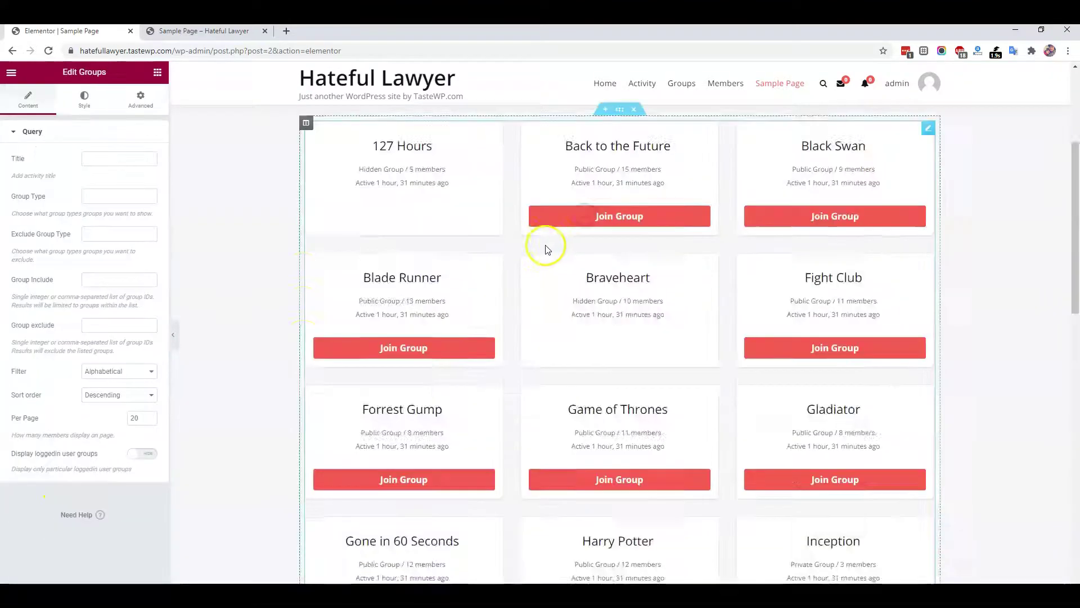
{"action": "left_click", "coordinate": [120, 158]}
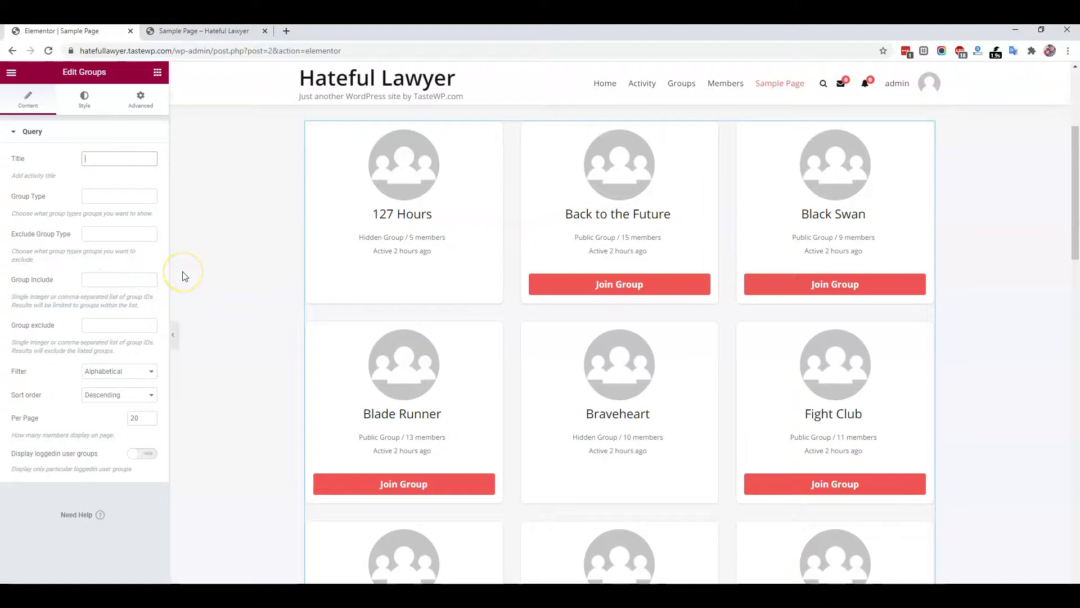
{"action": "scroll", "coordinate": [183, 276], "scroll_direction": "down", "scroll_amount": 2}
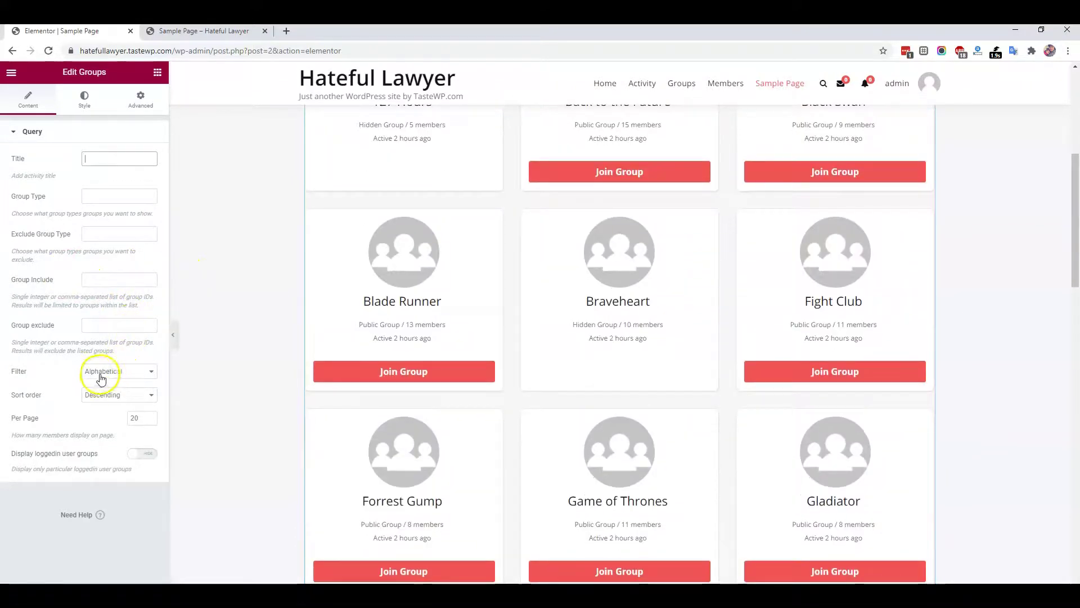
{"action": "left_click", "coordinate": [107, 375]}
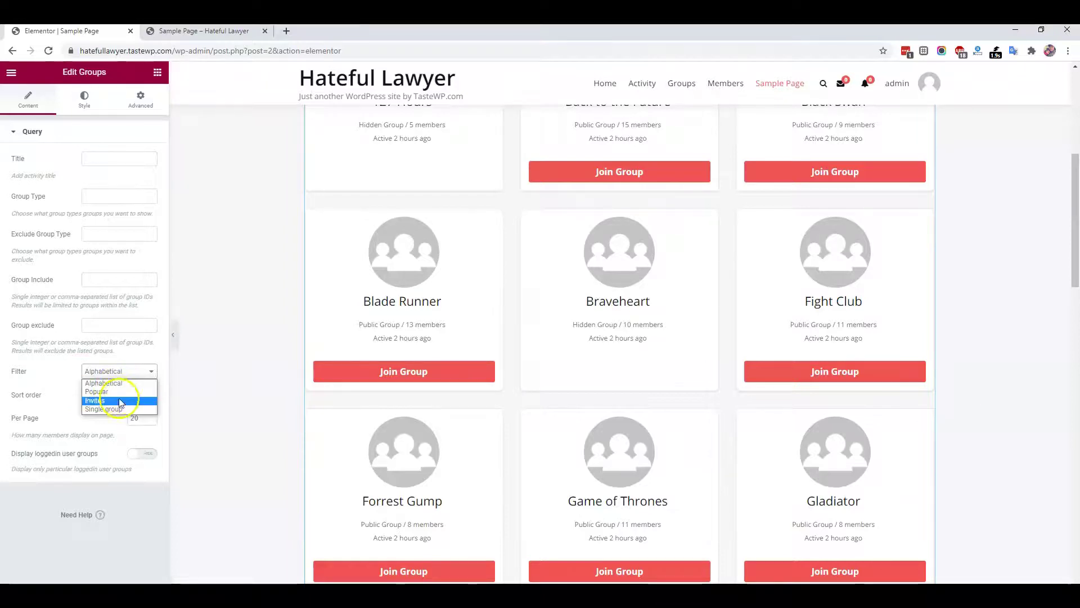
{"action": "left_click", "coordinate": [201, 410]}
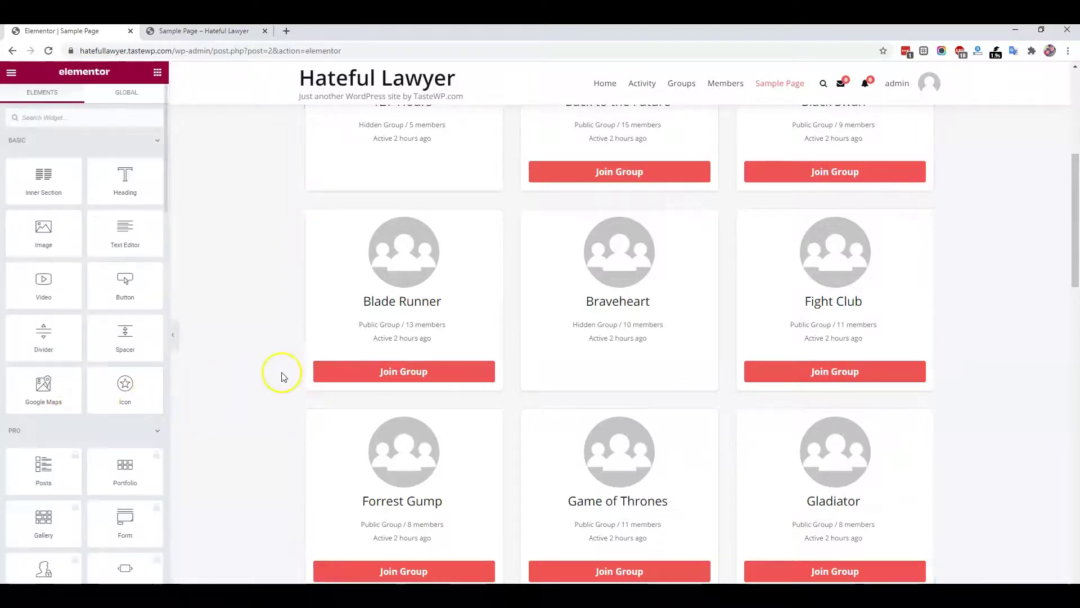
{"action": "left_click", "coordinate": [357, 334]}
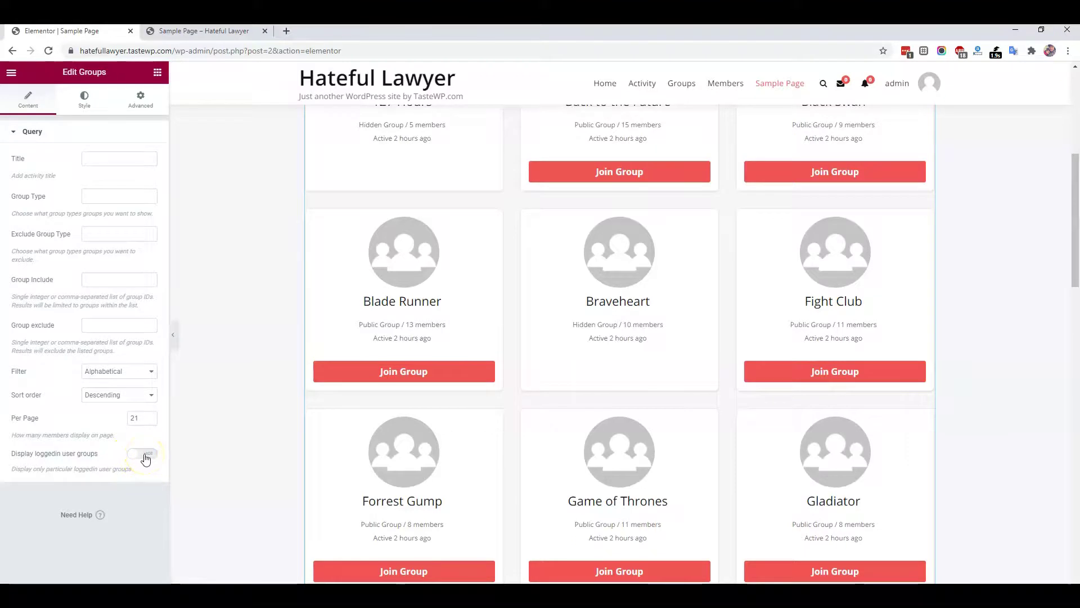
{"action": "left_click", "coordinate": [145, 454]}
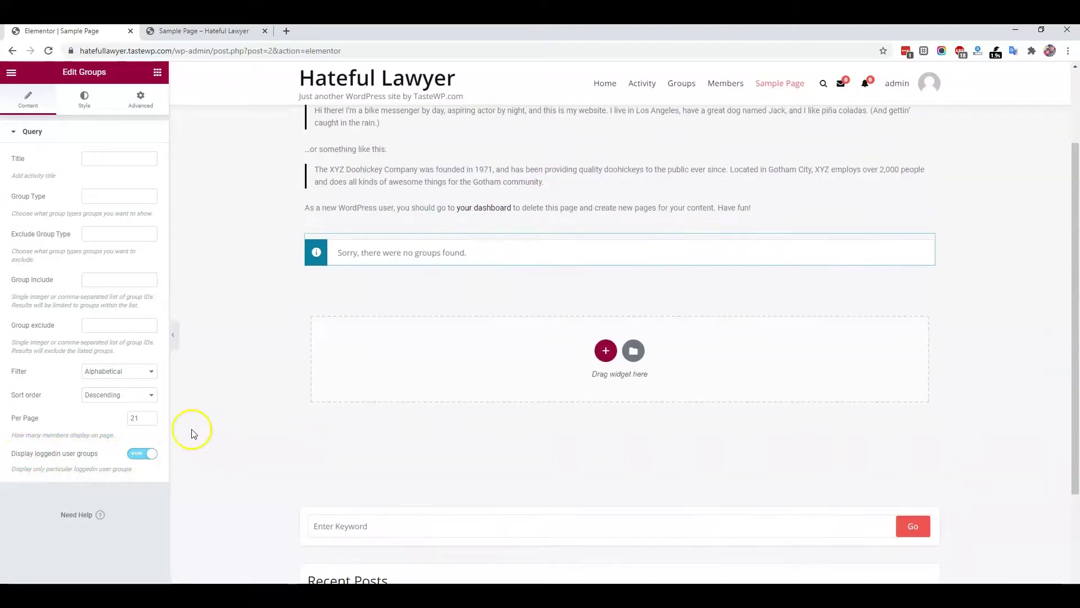
{"action": "left_click", "coordinate": [135, 457]}
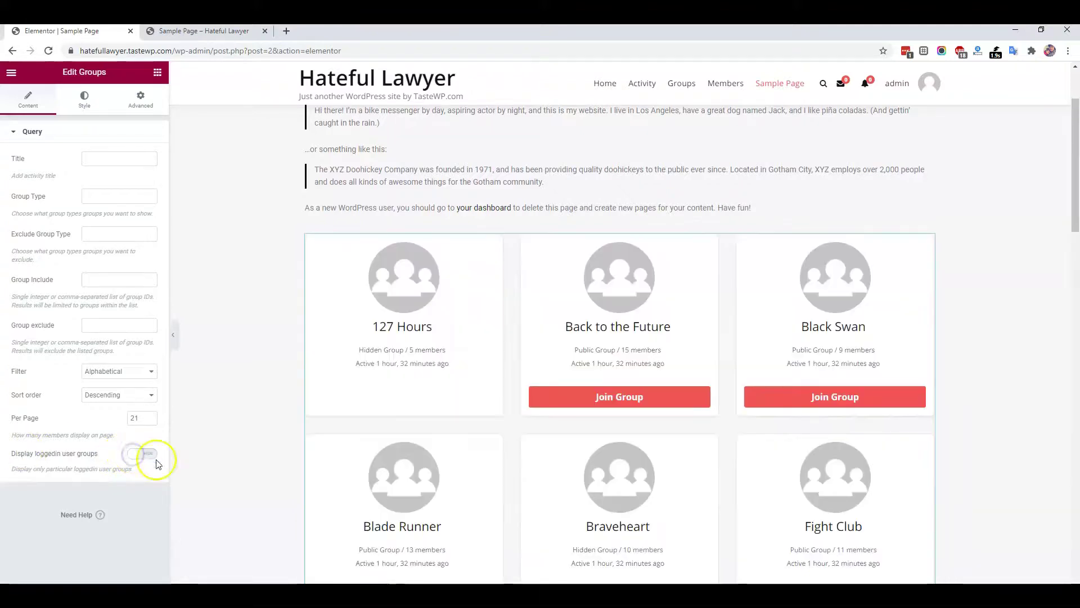
{"action": "left_click", "coordinate": [579, 398]}
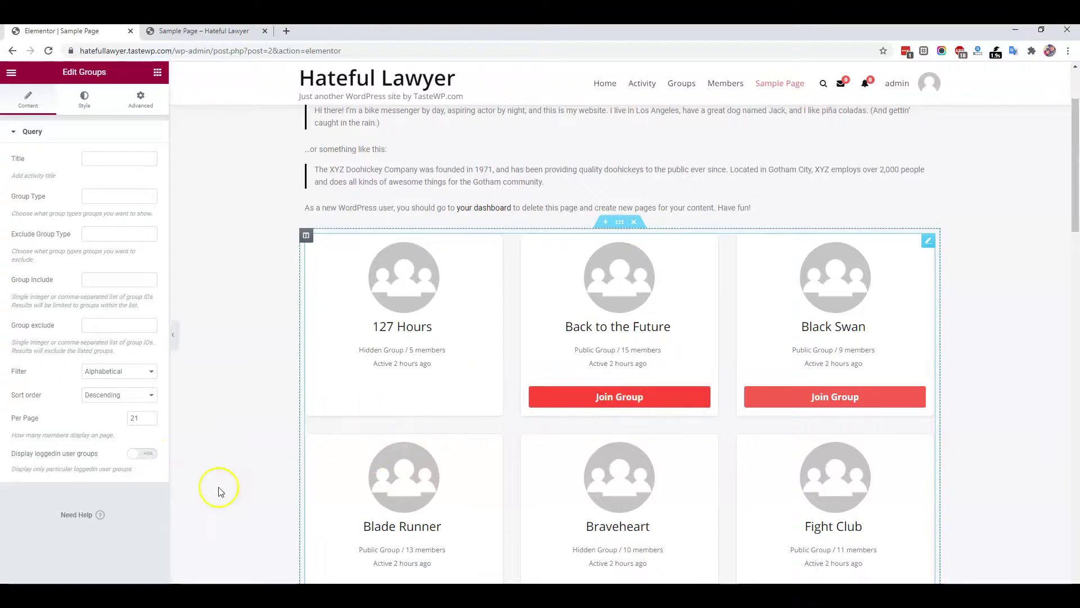
Open View Page in a new tab, then join the Back to the Future and Black Swan groups.
{"action": "left_click", "coordinate": [12, 72]}
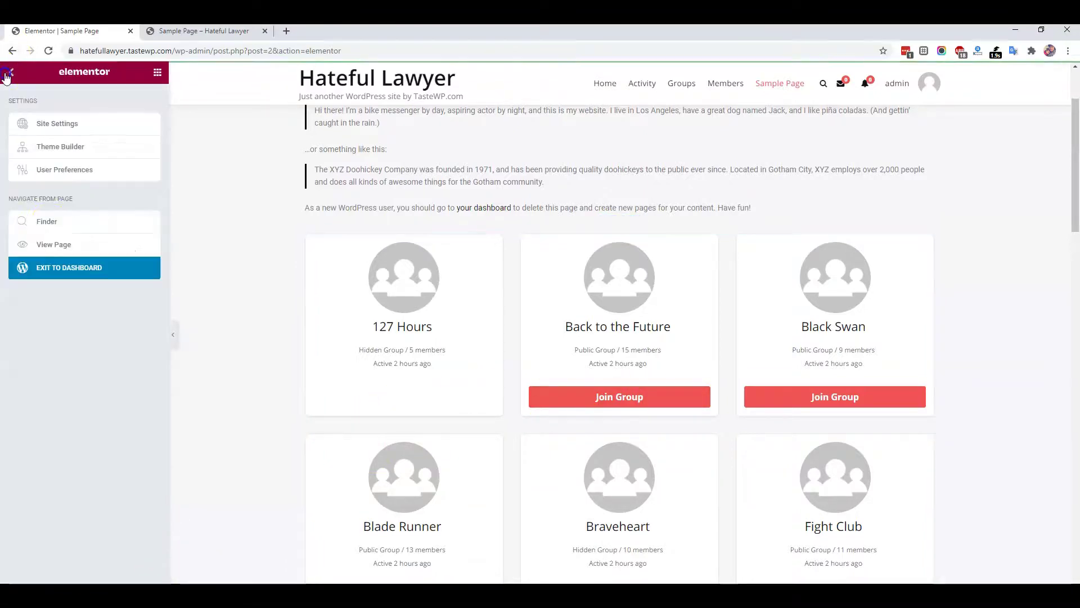
{"action": "right_click", "coordinate": [62, 245]}
{"action": "left_click", "coordinate": [76, 253]}
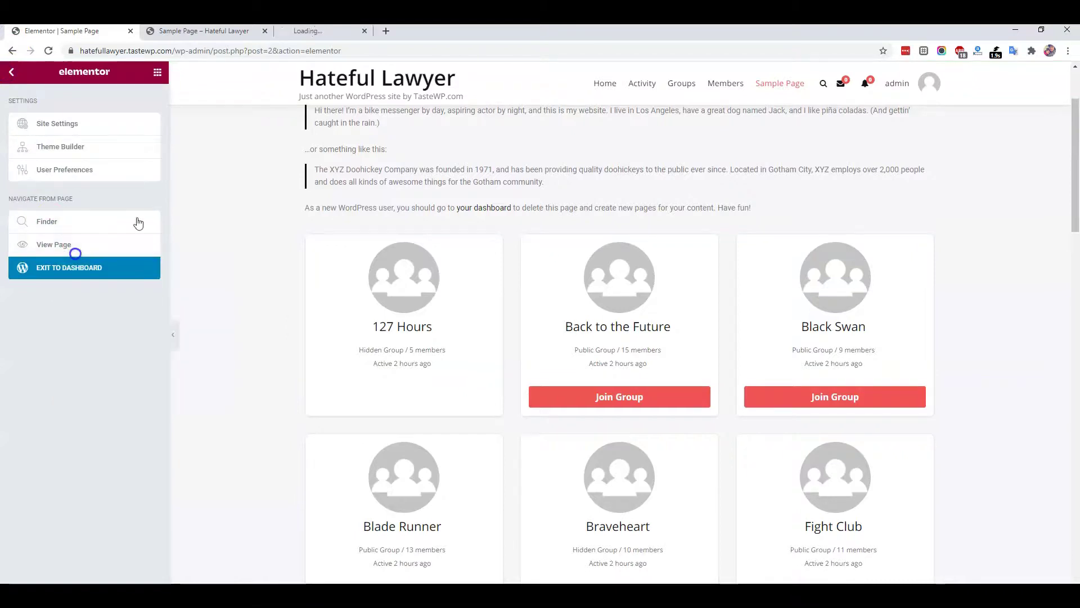
{"action": "left_click", "coordinate": [318, 31]}
{"action": "scroll", "coordinate": [440, 332], "scroll_direction": "down", "scroll_amount": 1}
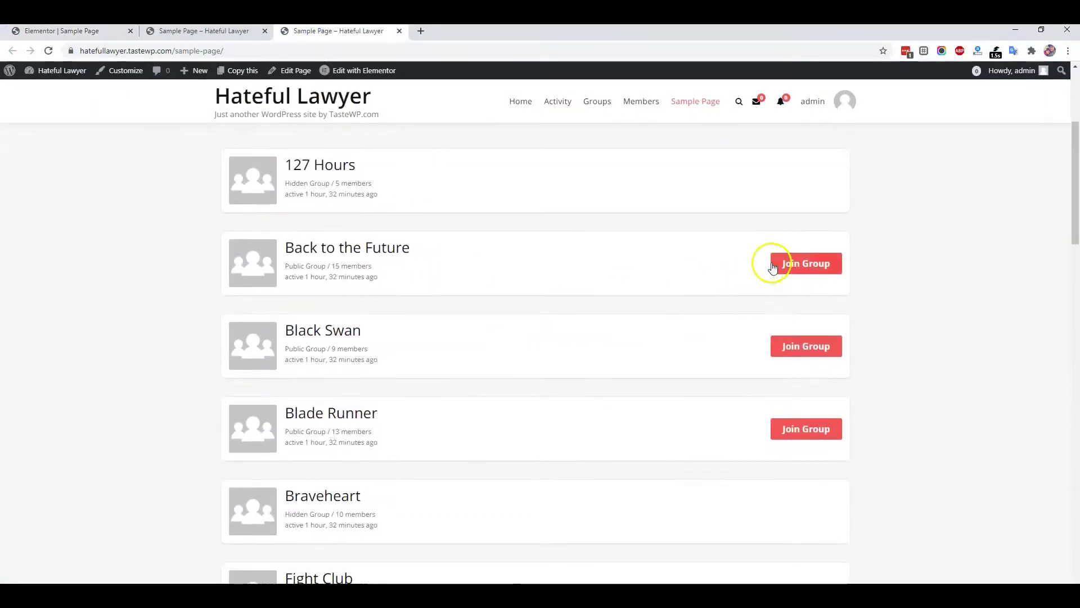
{"action": "left_click", "coordinate": [774, 264]}
{"action": "left_click", "coordinate": [803, 349]}
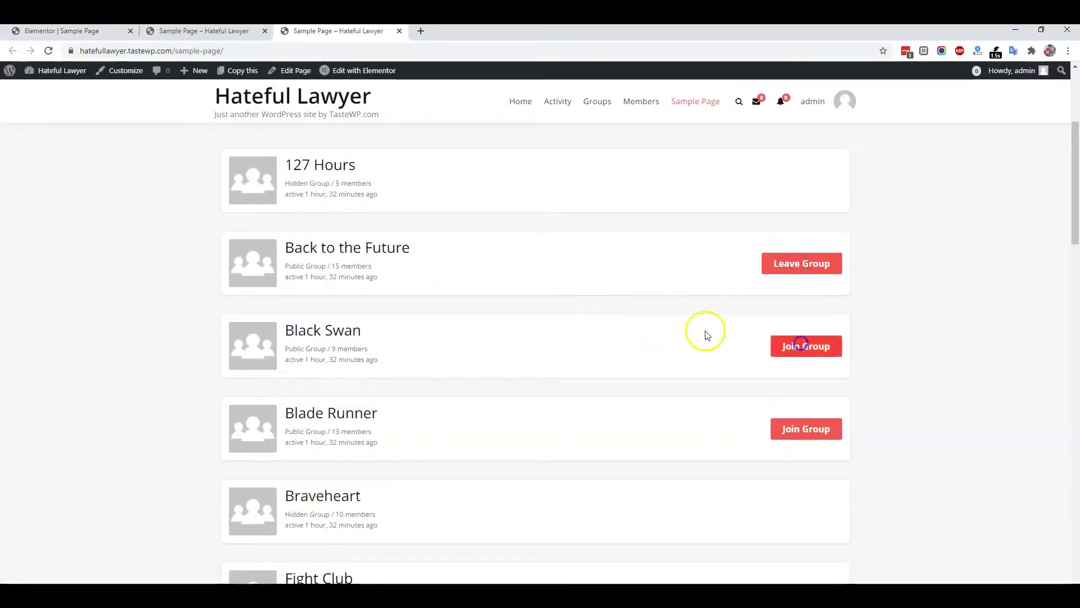
In the Elementor editor tab, select the Groups grid widget, then deselect it to show the widget list.
{"action": "left_click", "coordinate": [96, 35]}
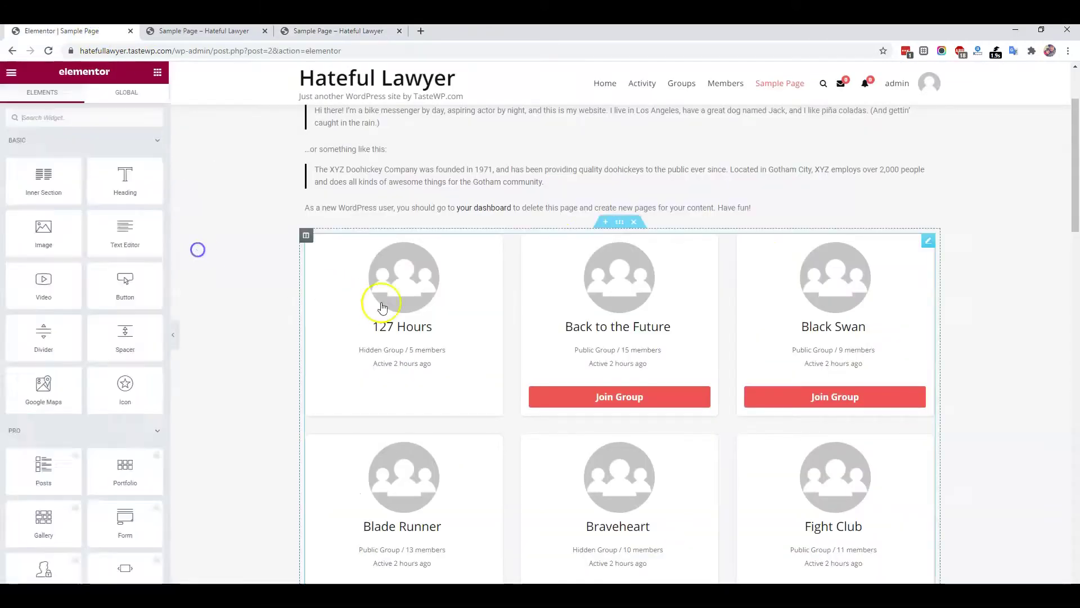
{"action": "left_click", "coordinate": [382, 303]}
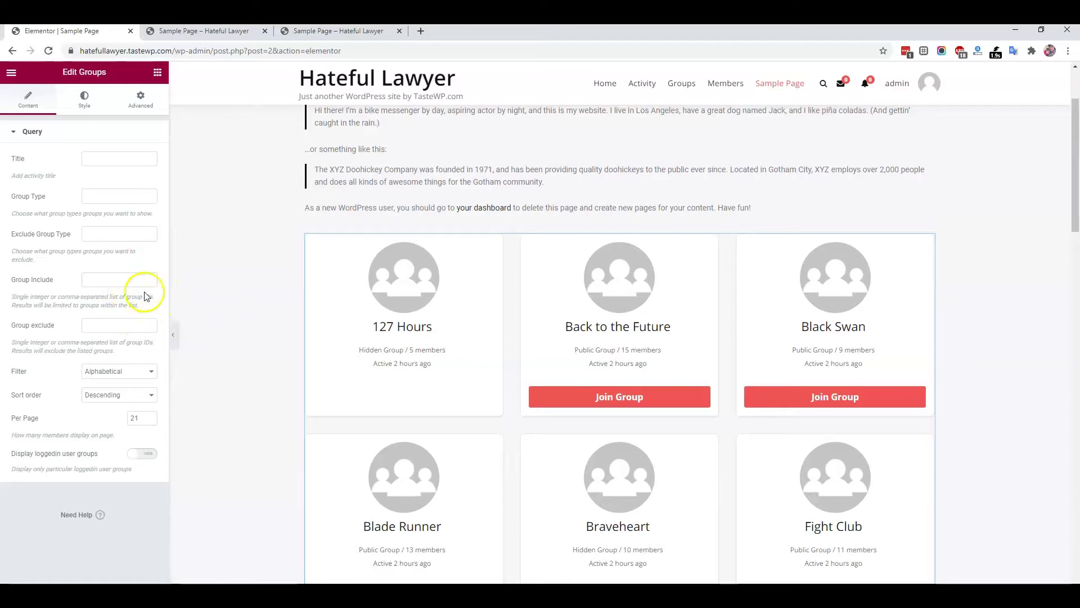
{"action": "left_click", "coordinate": [219, 272]}
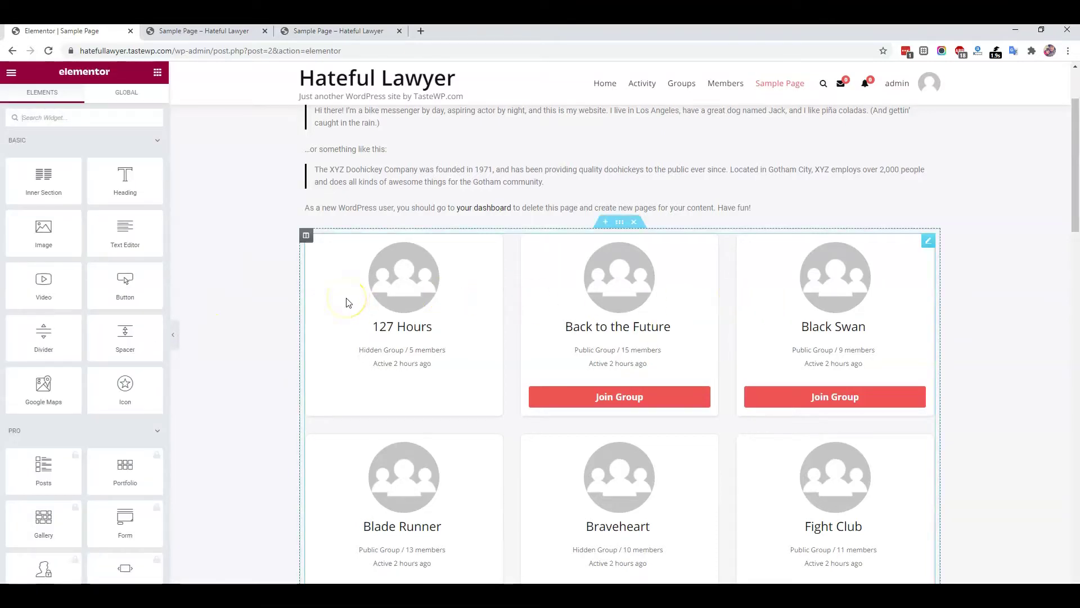
{"action": "left_click", "coordinate": [341, 331]}
{"action": "left_click", "coordinate": [236, 325]}
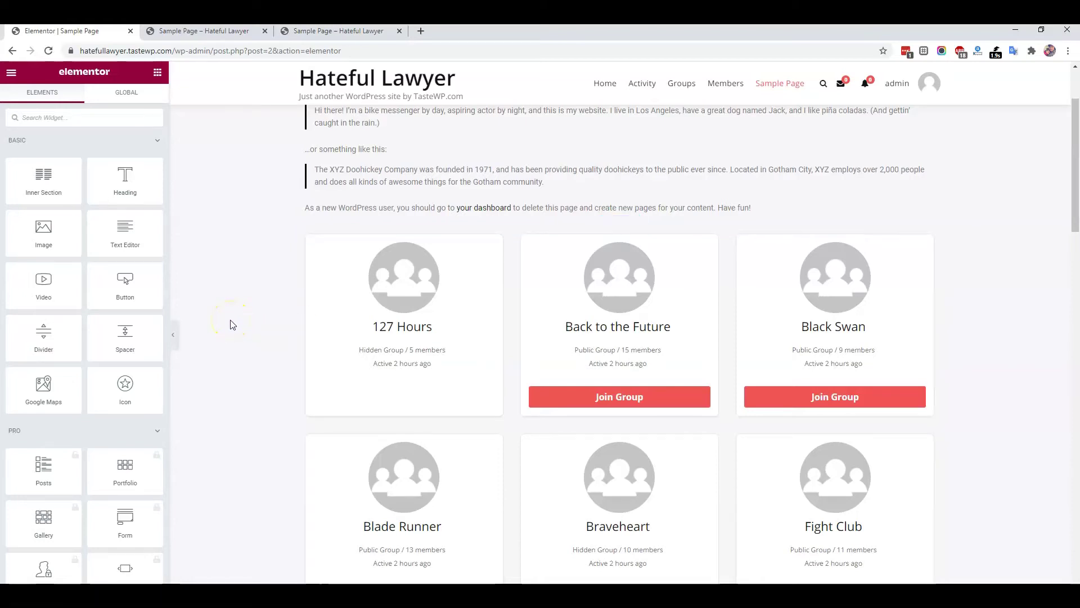